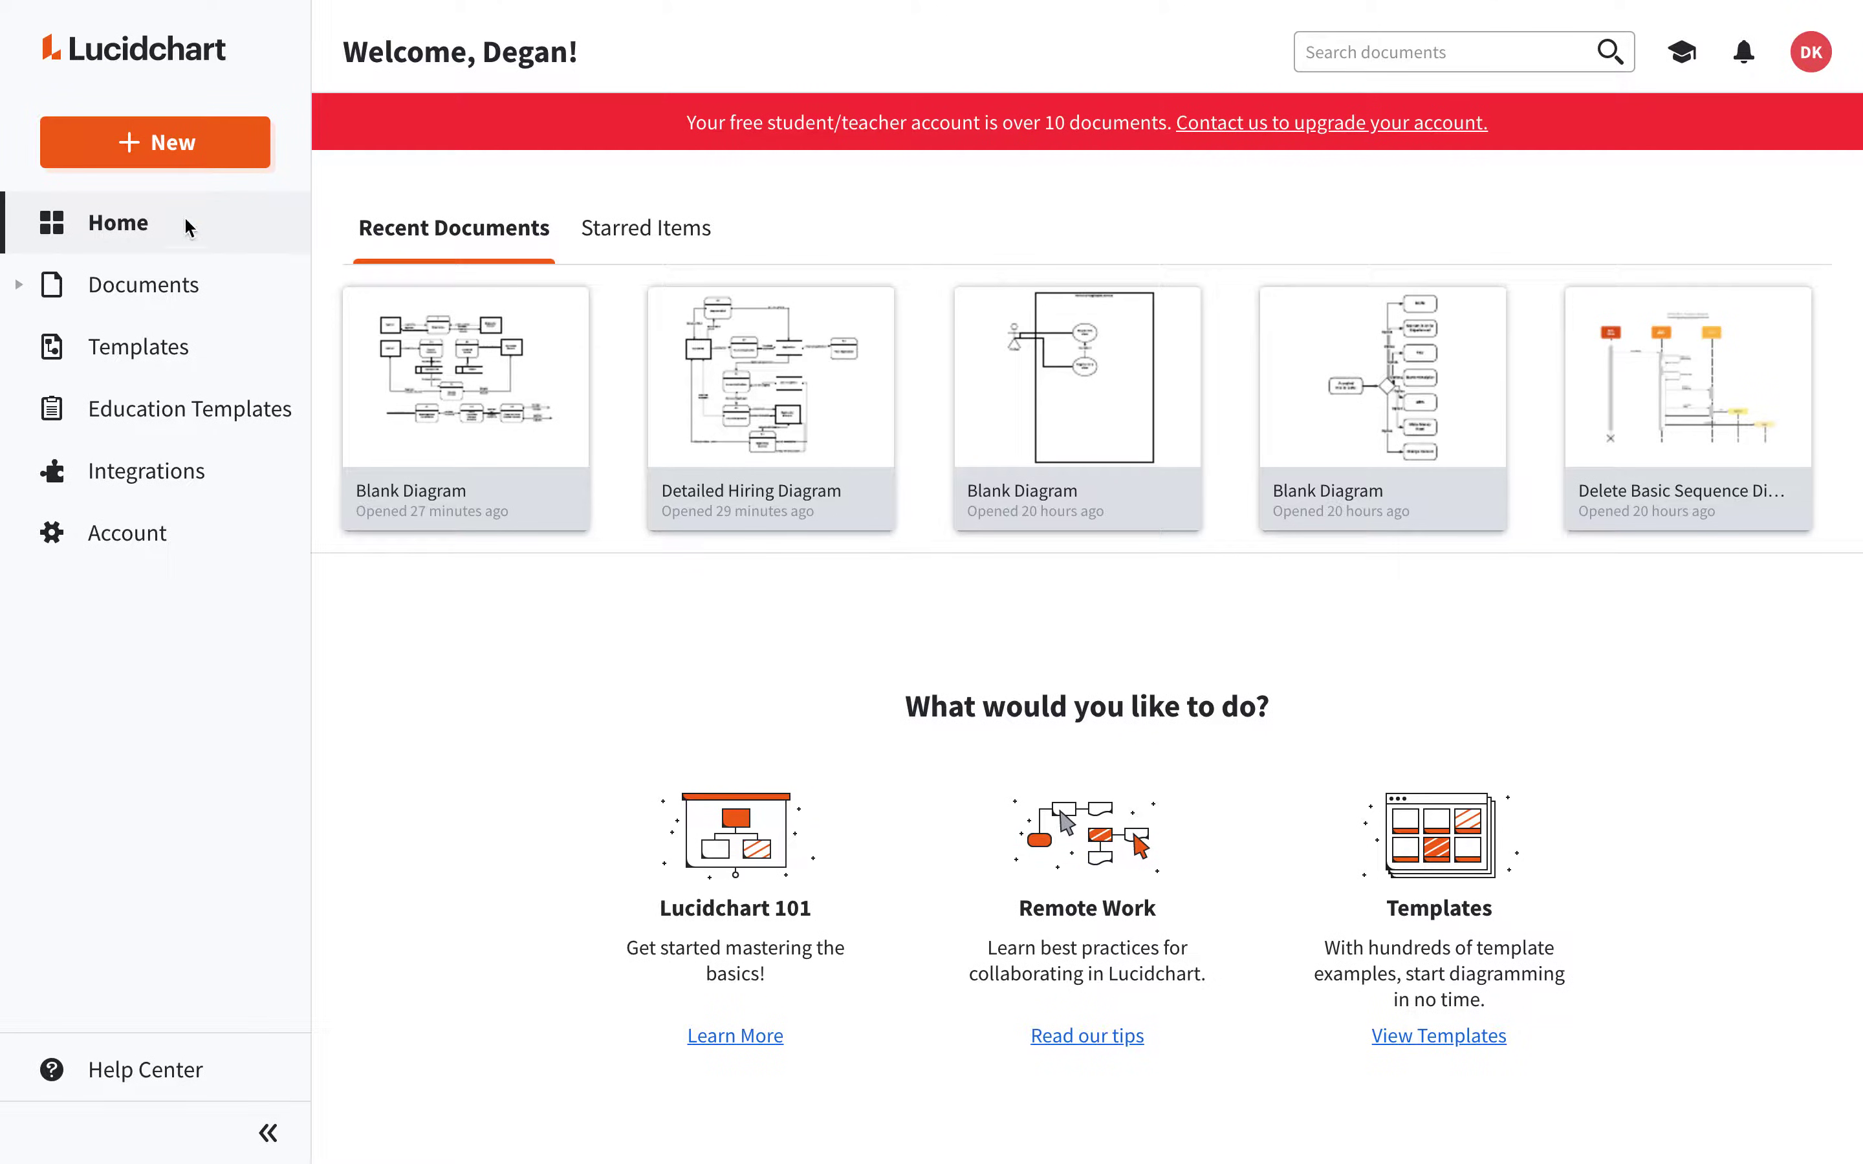
# Open the + New menu on the home page to start a Blank Document.
pyautogui.click(151, 154)
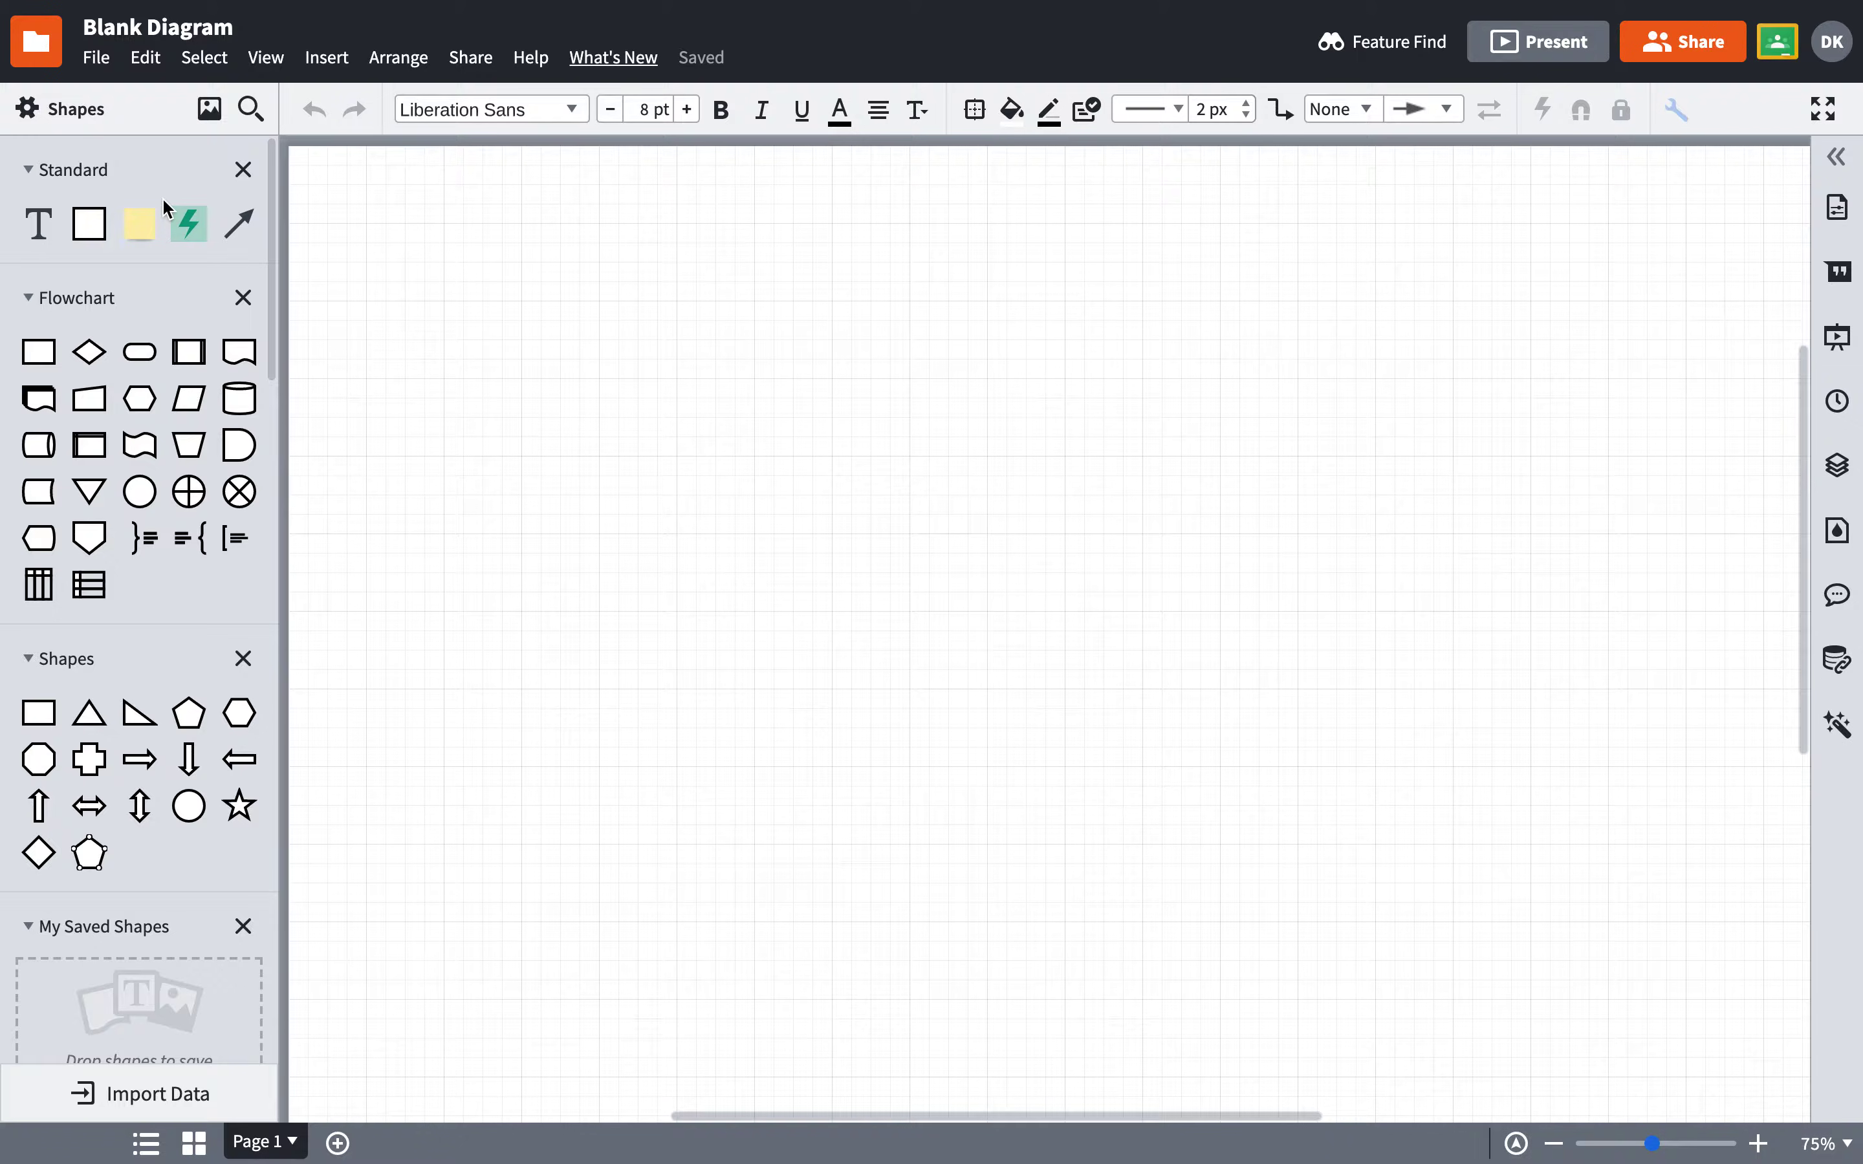
# Collapse the Flowchart and Shapes libraries and add the Data Flow shape library.
pyautogui.click(29, 297)
pyautogui.click(31, 367)
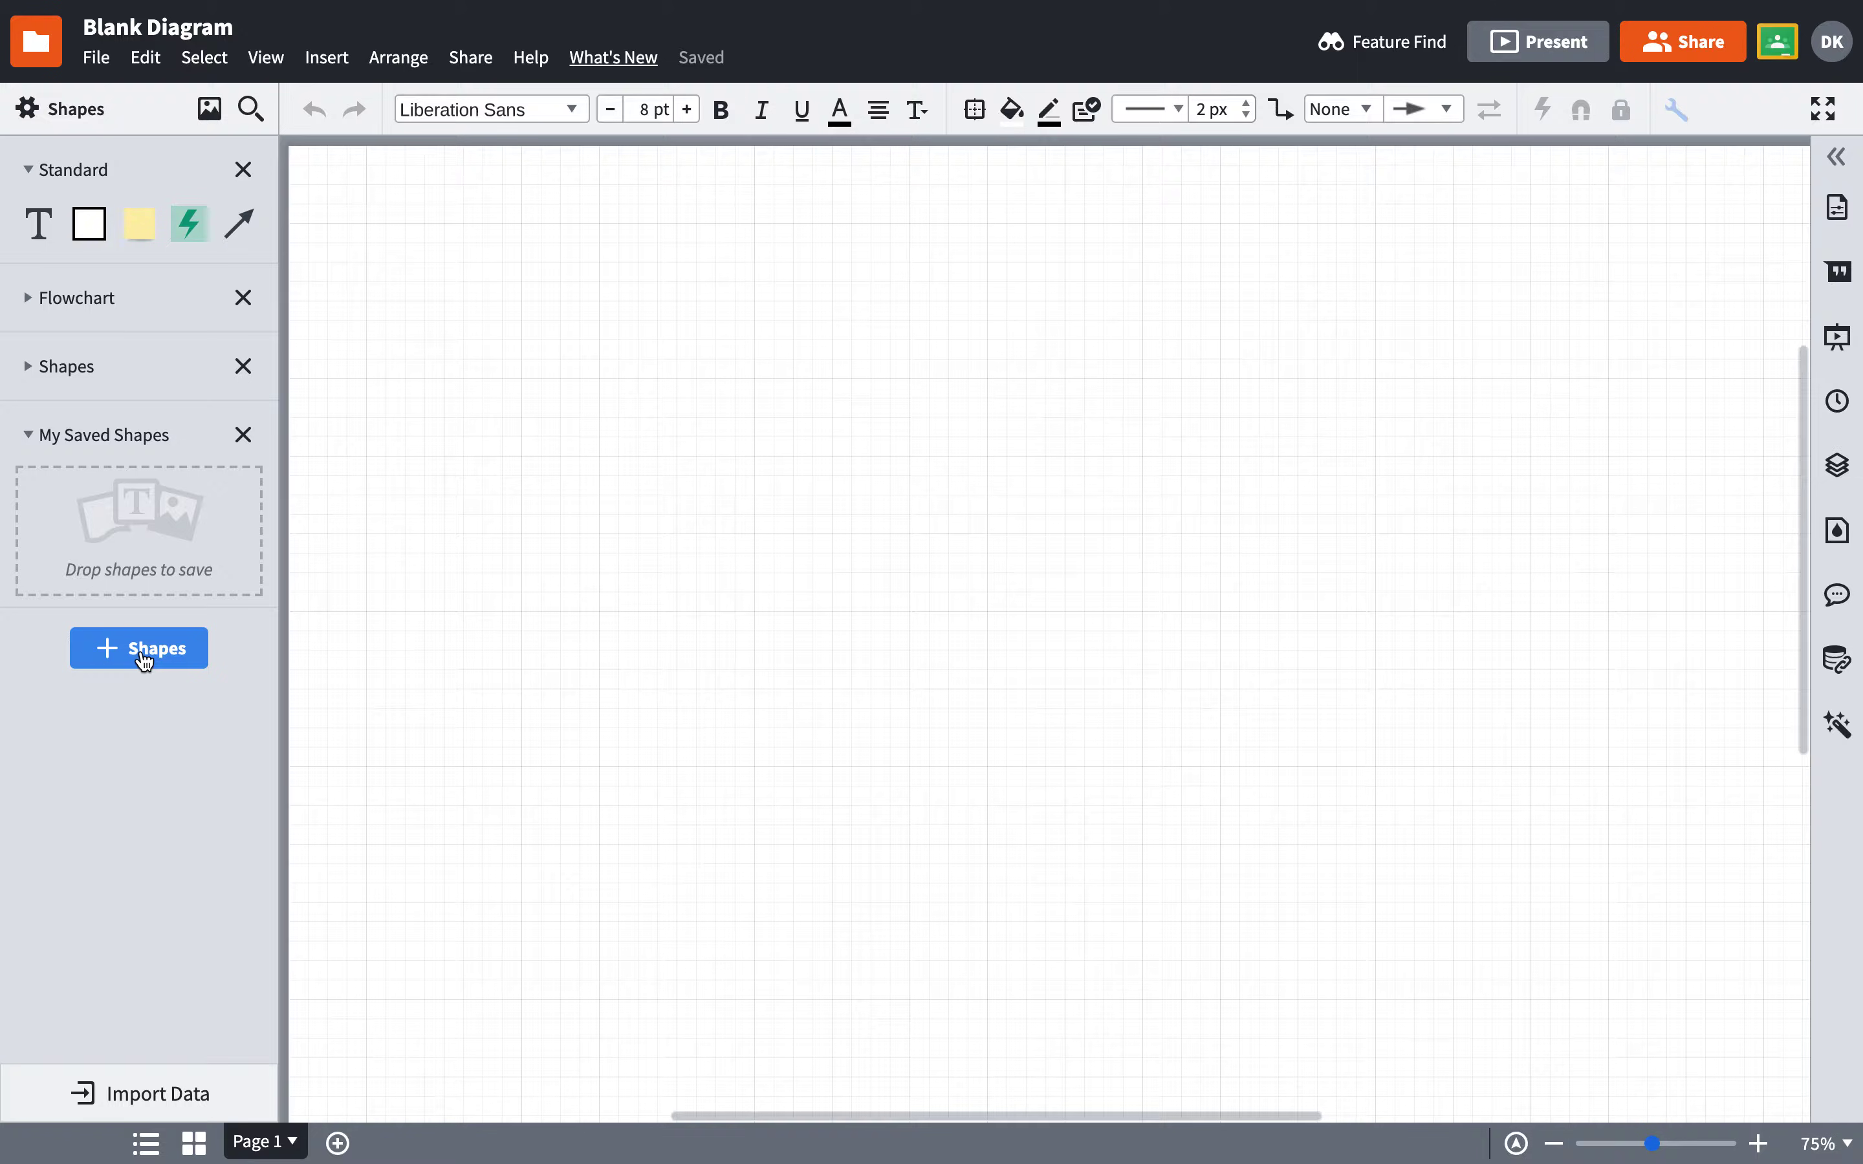
pyautogui.click(144, 659)
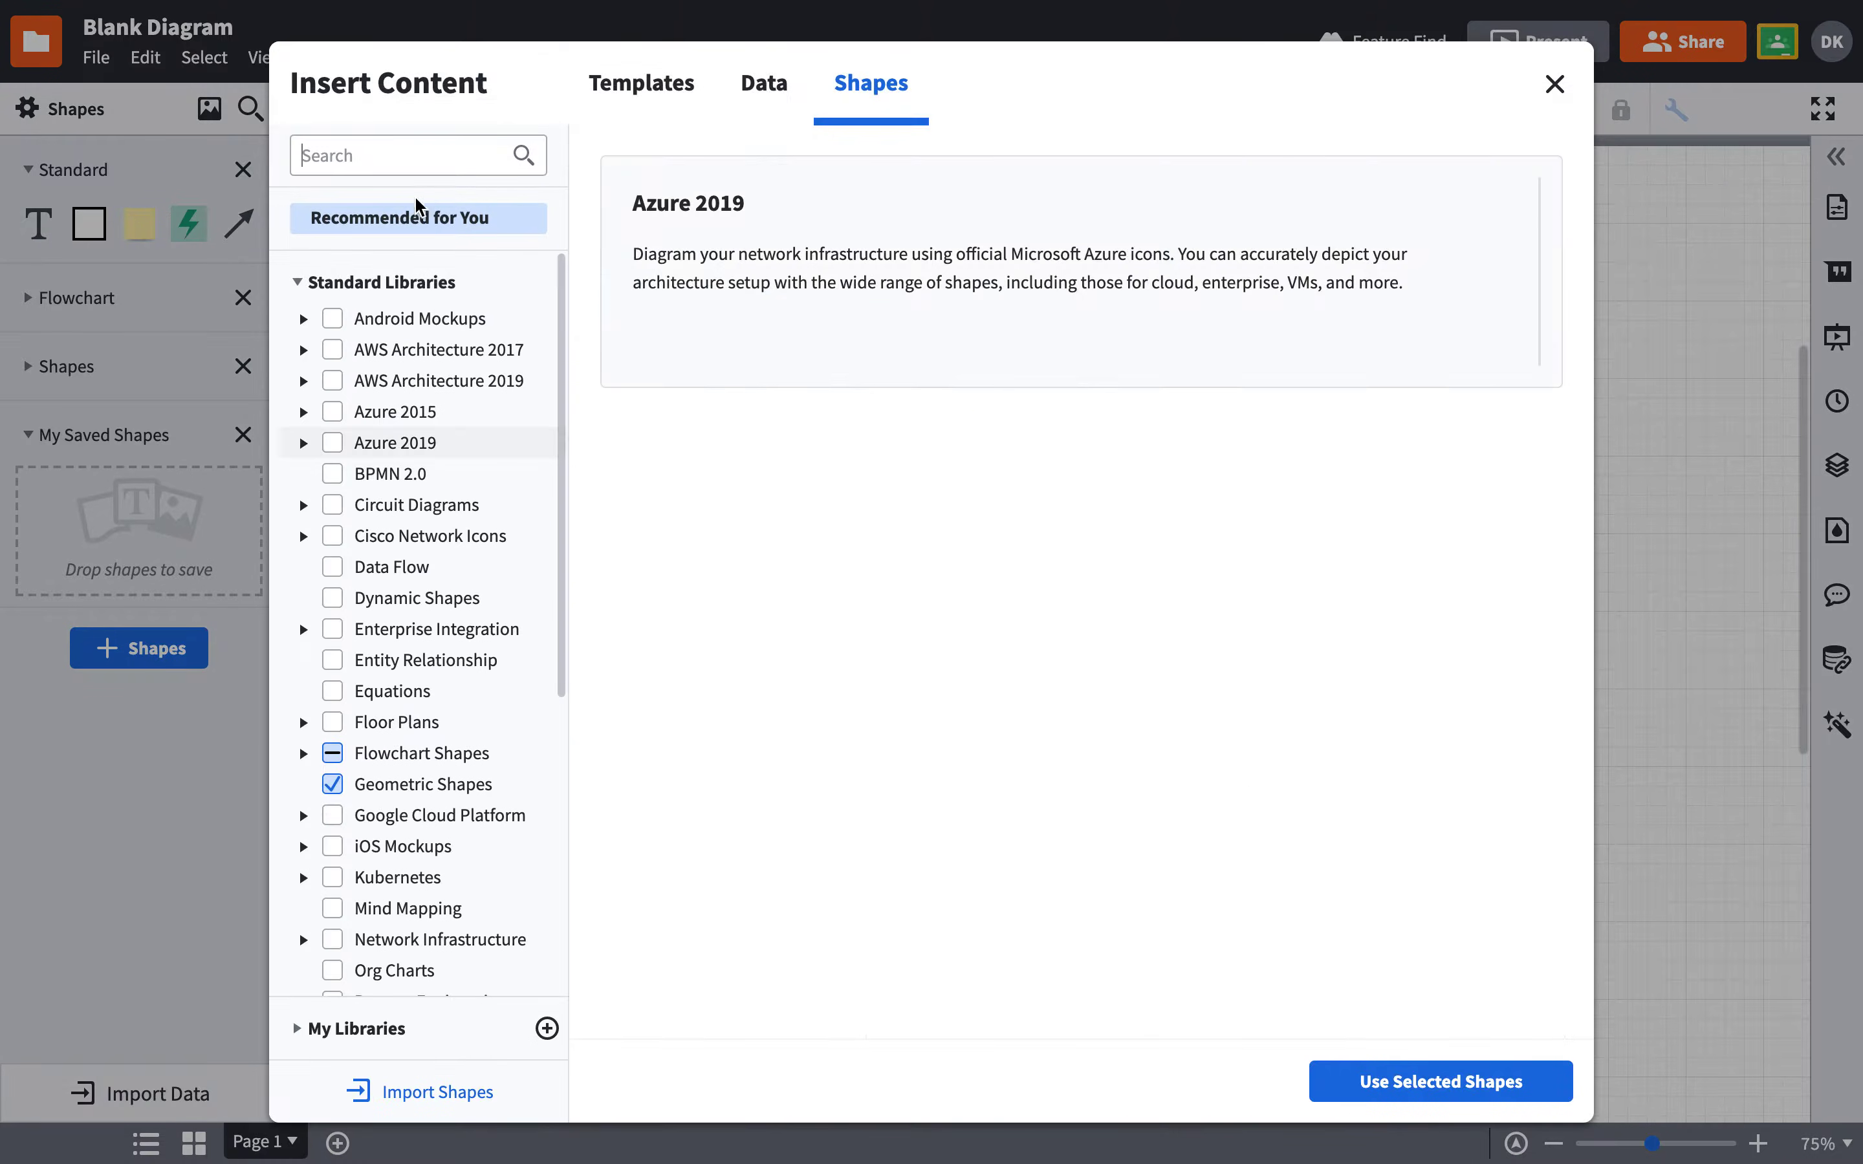
pyautogui.write('dat')
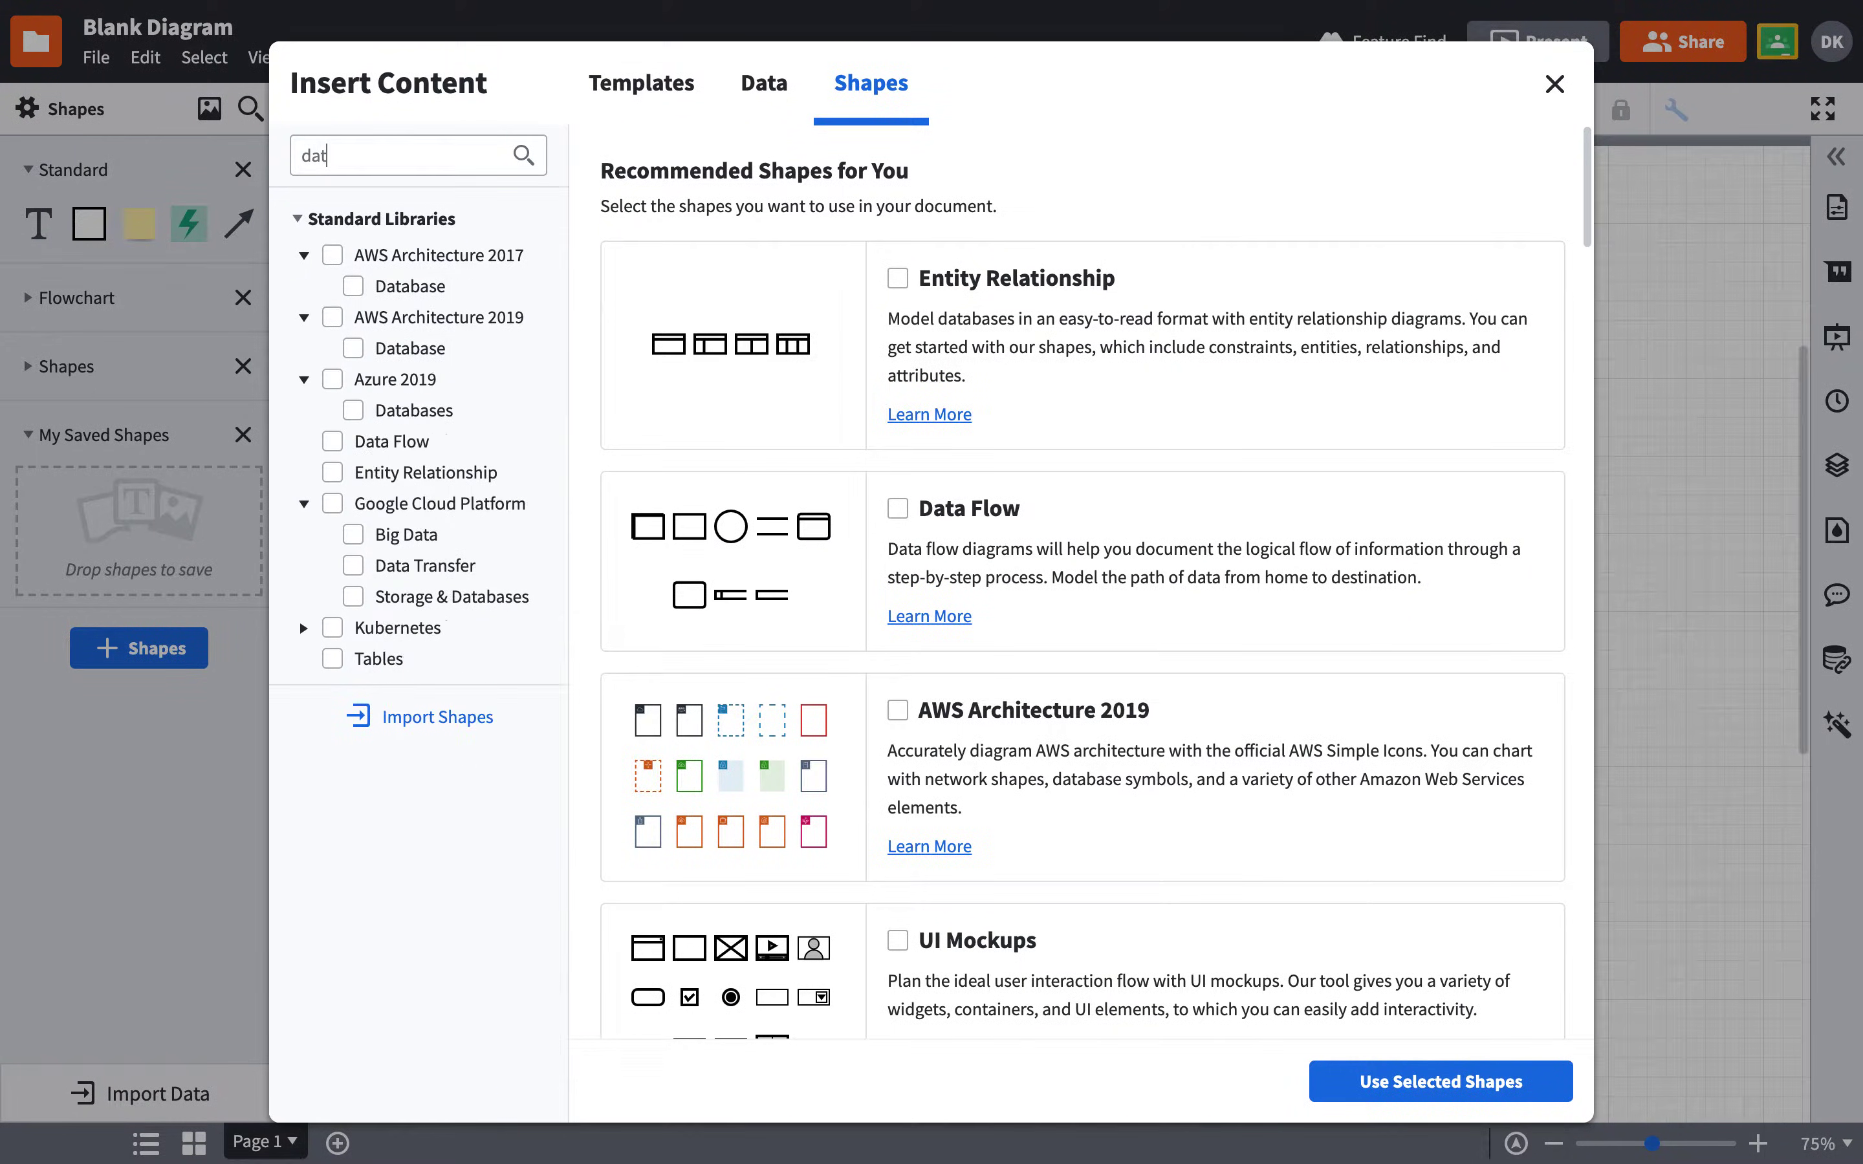
pyautogui.write('a flow')
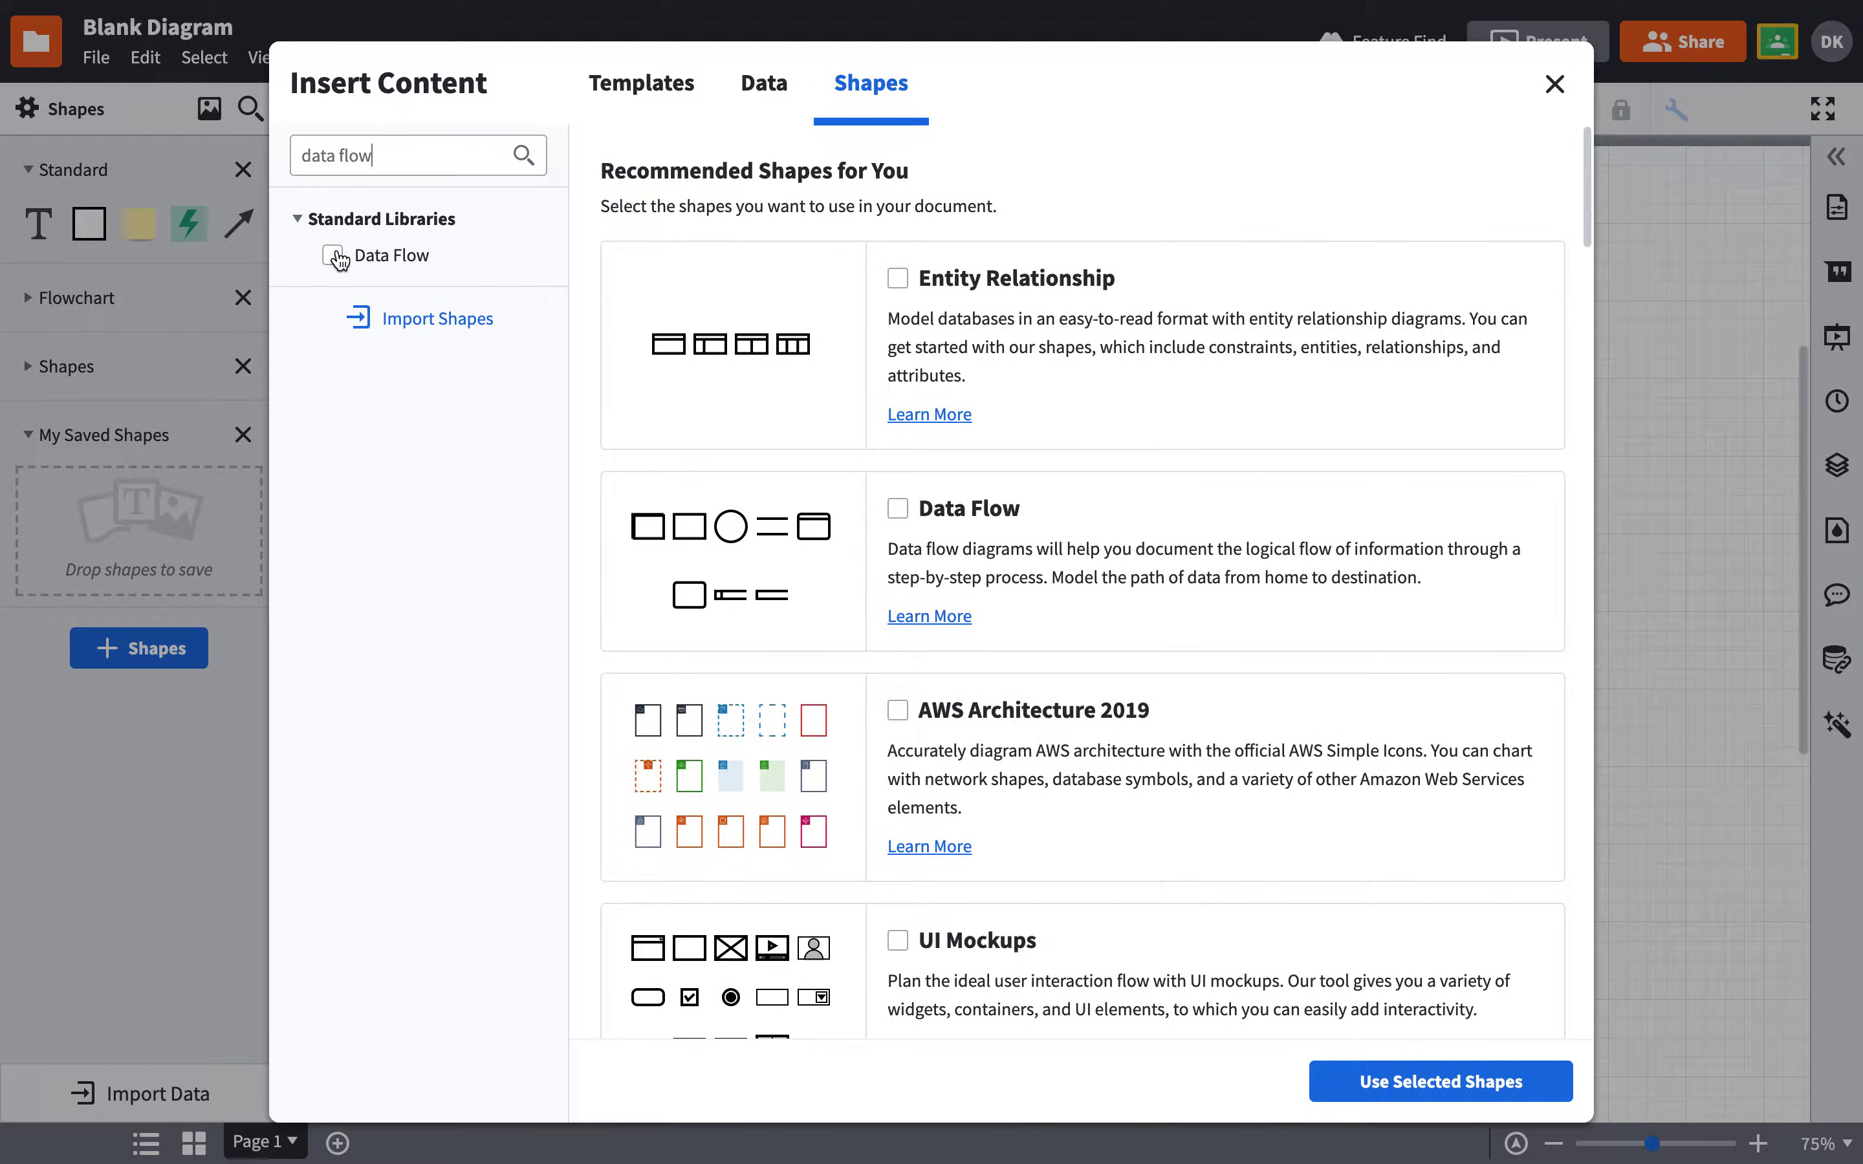
pyautogui.click(333, 255)
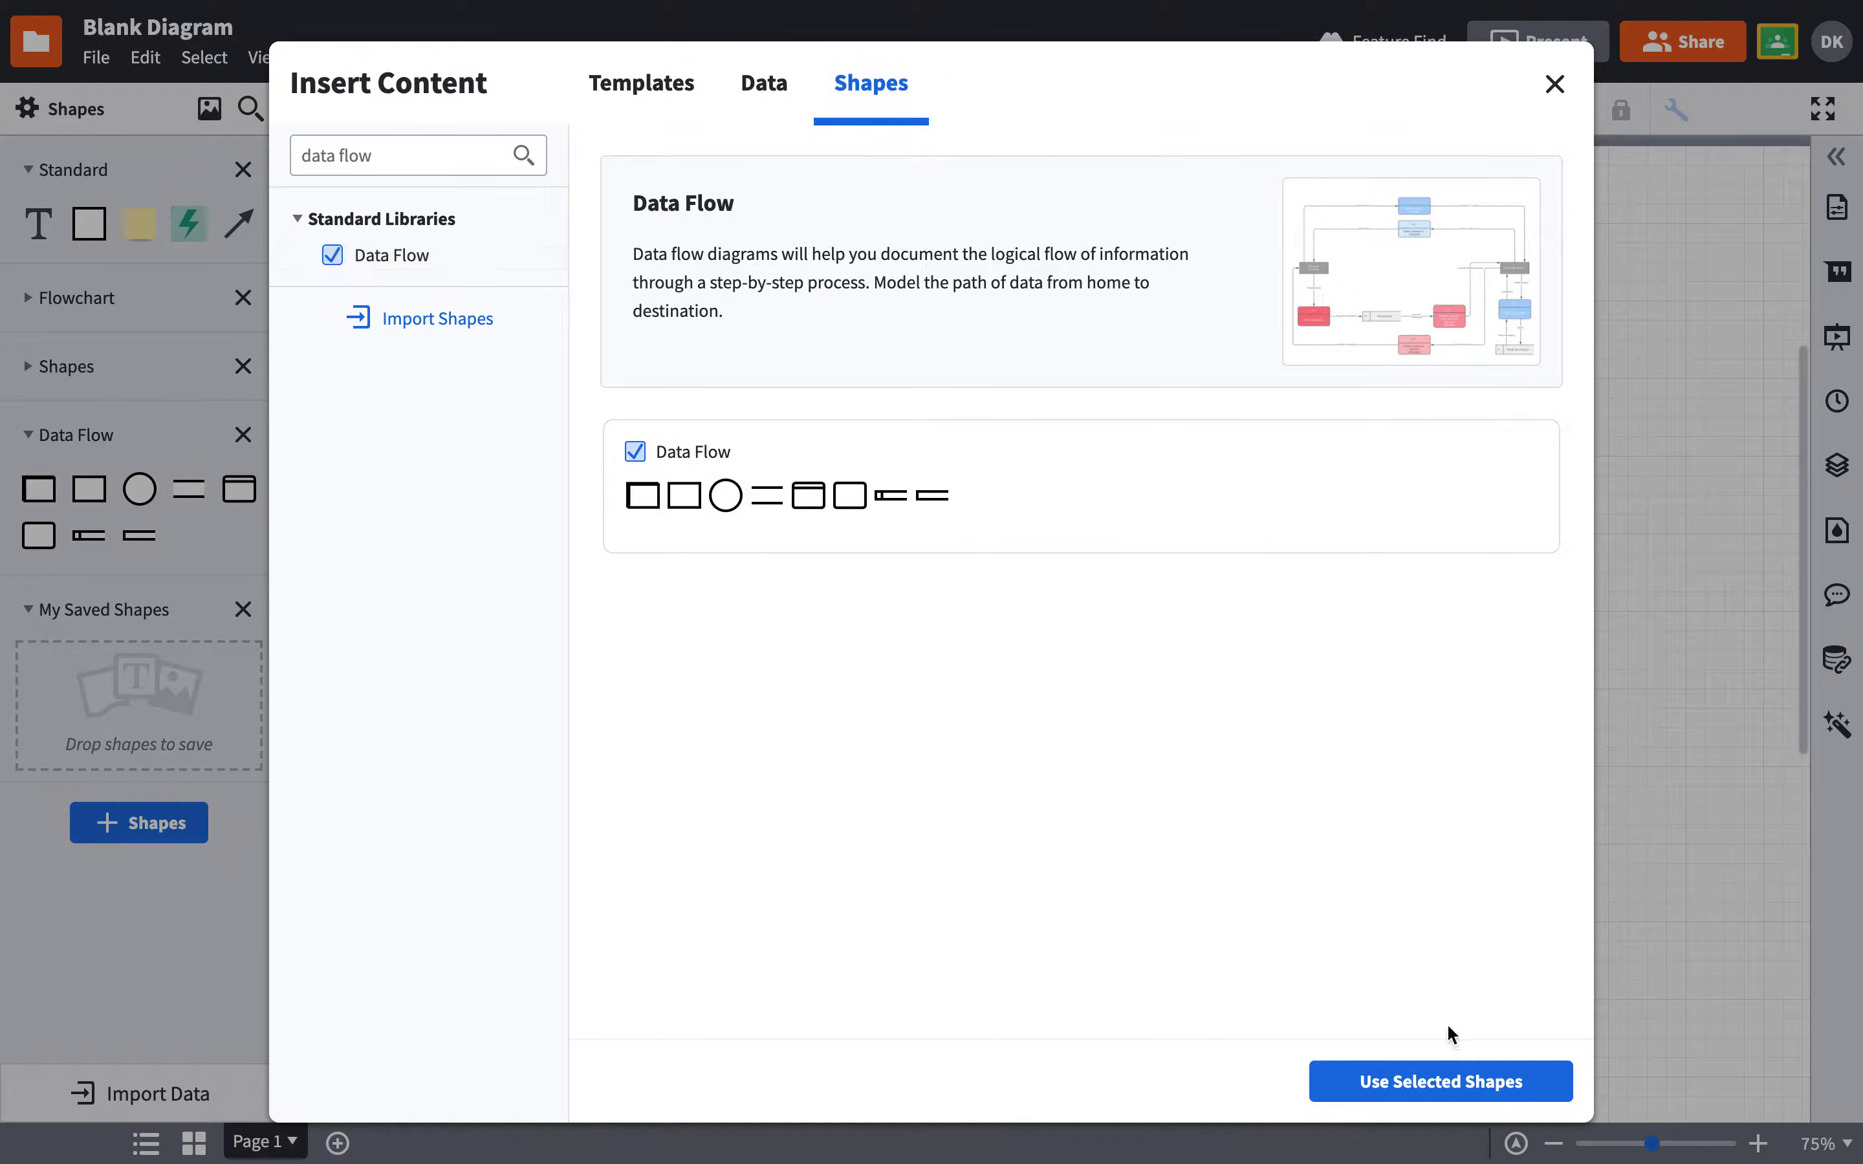
pyautogui.click(1445, 1092)
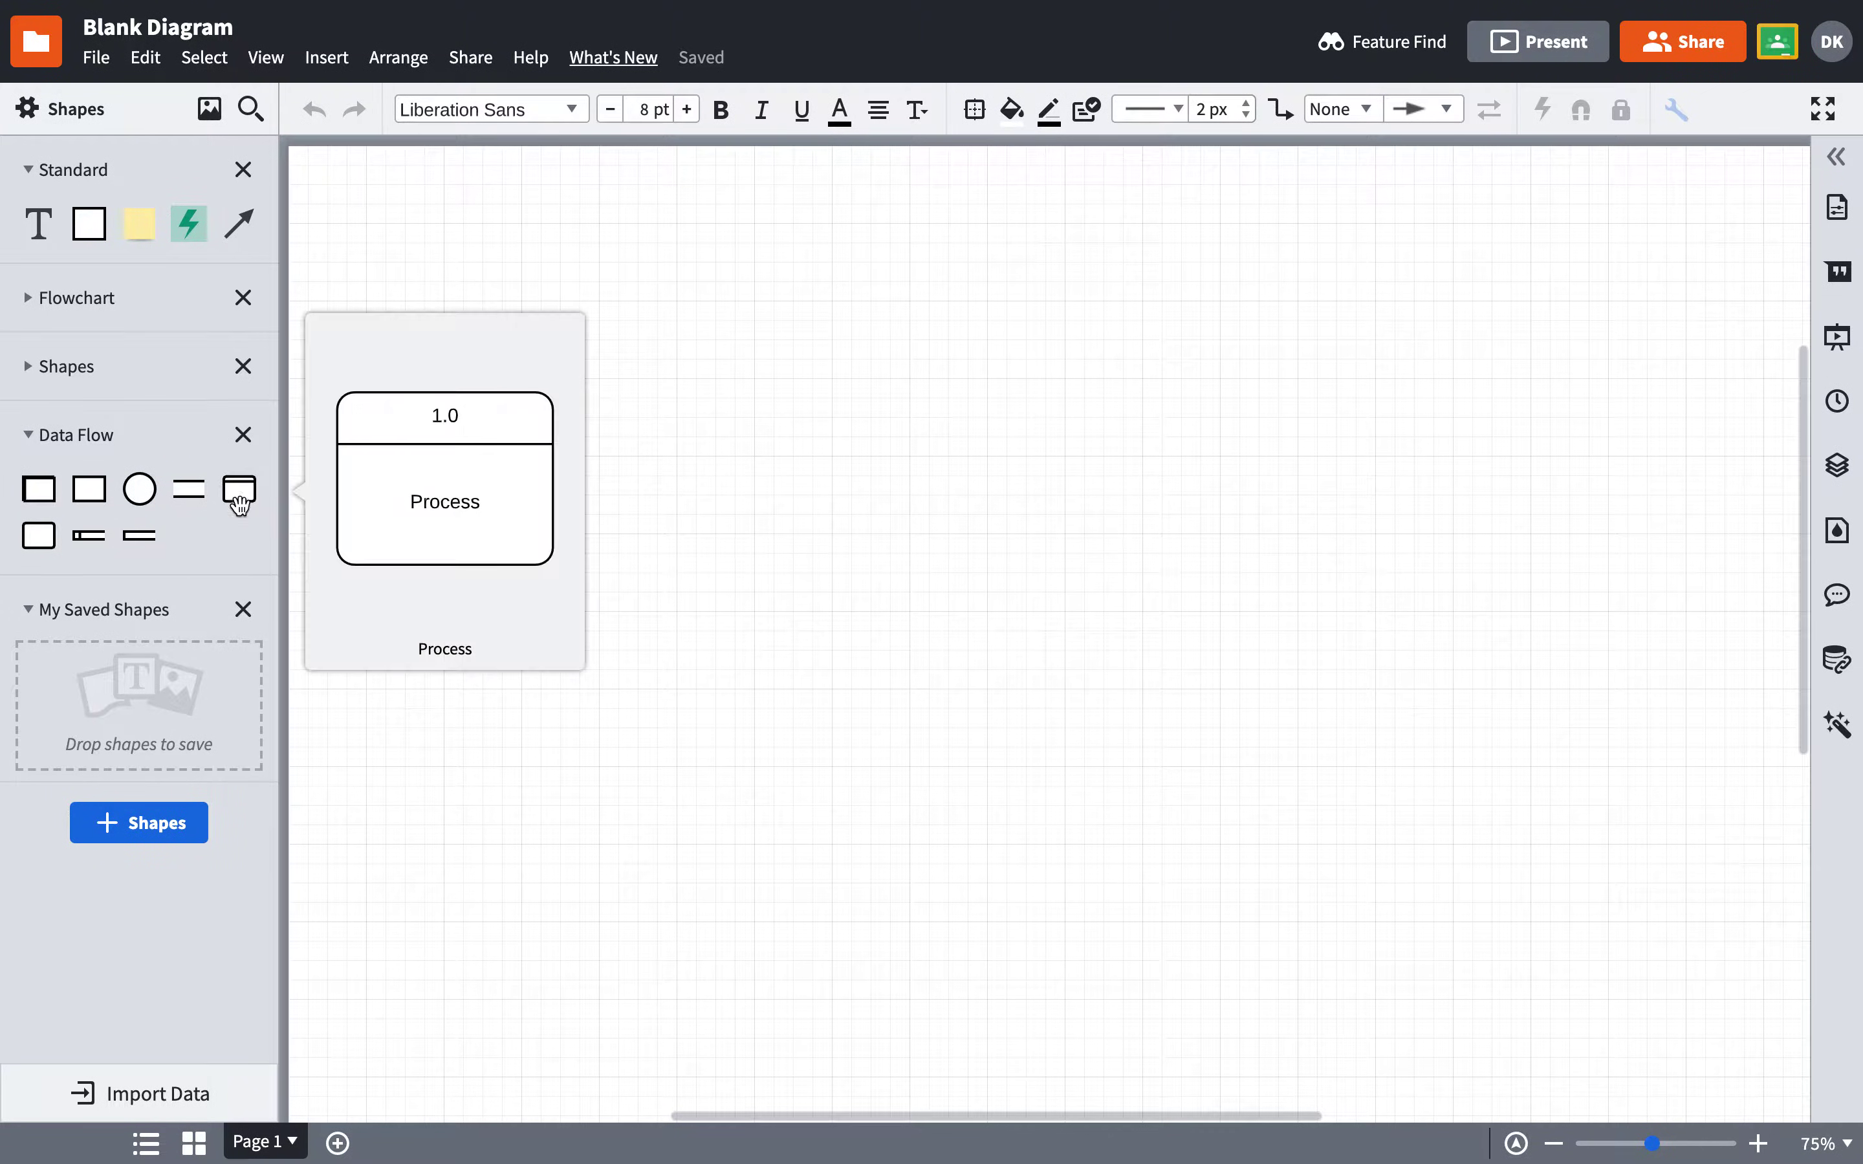
# Drag a Data Flow Process shape onto the empty canvas.
pyautogui.moveTo(93, 509)
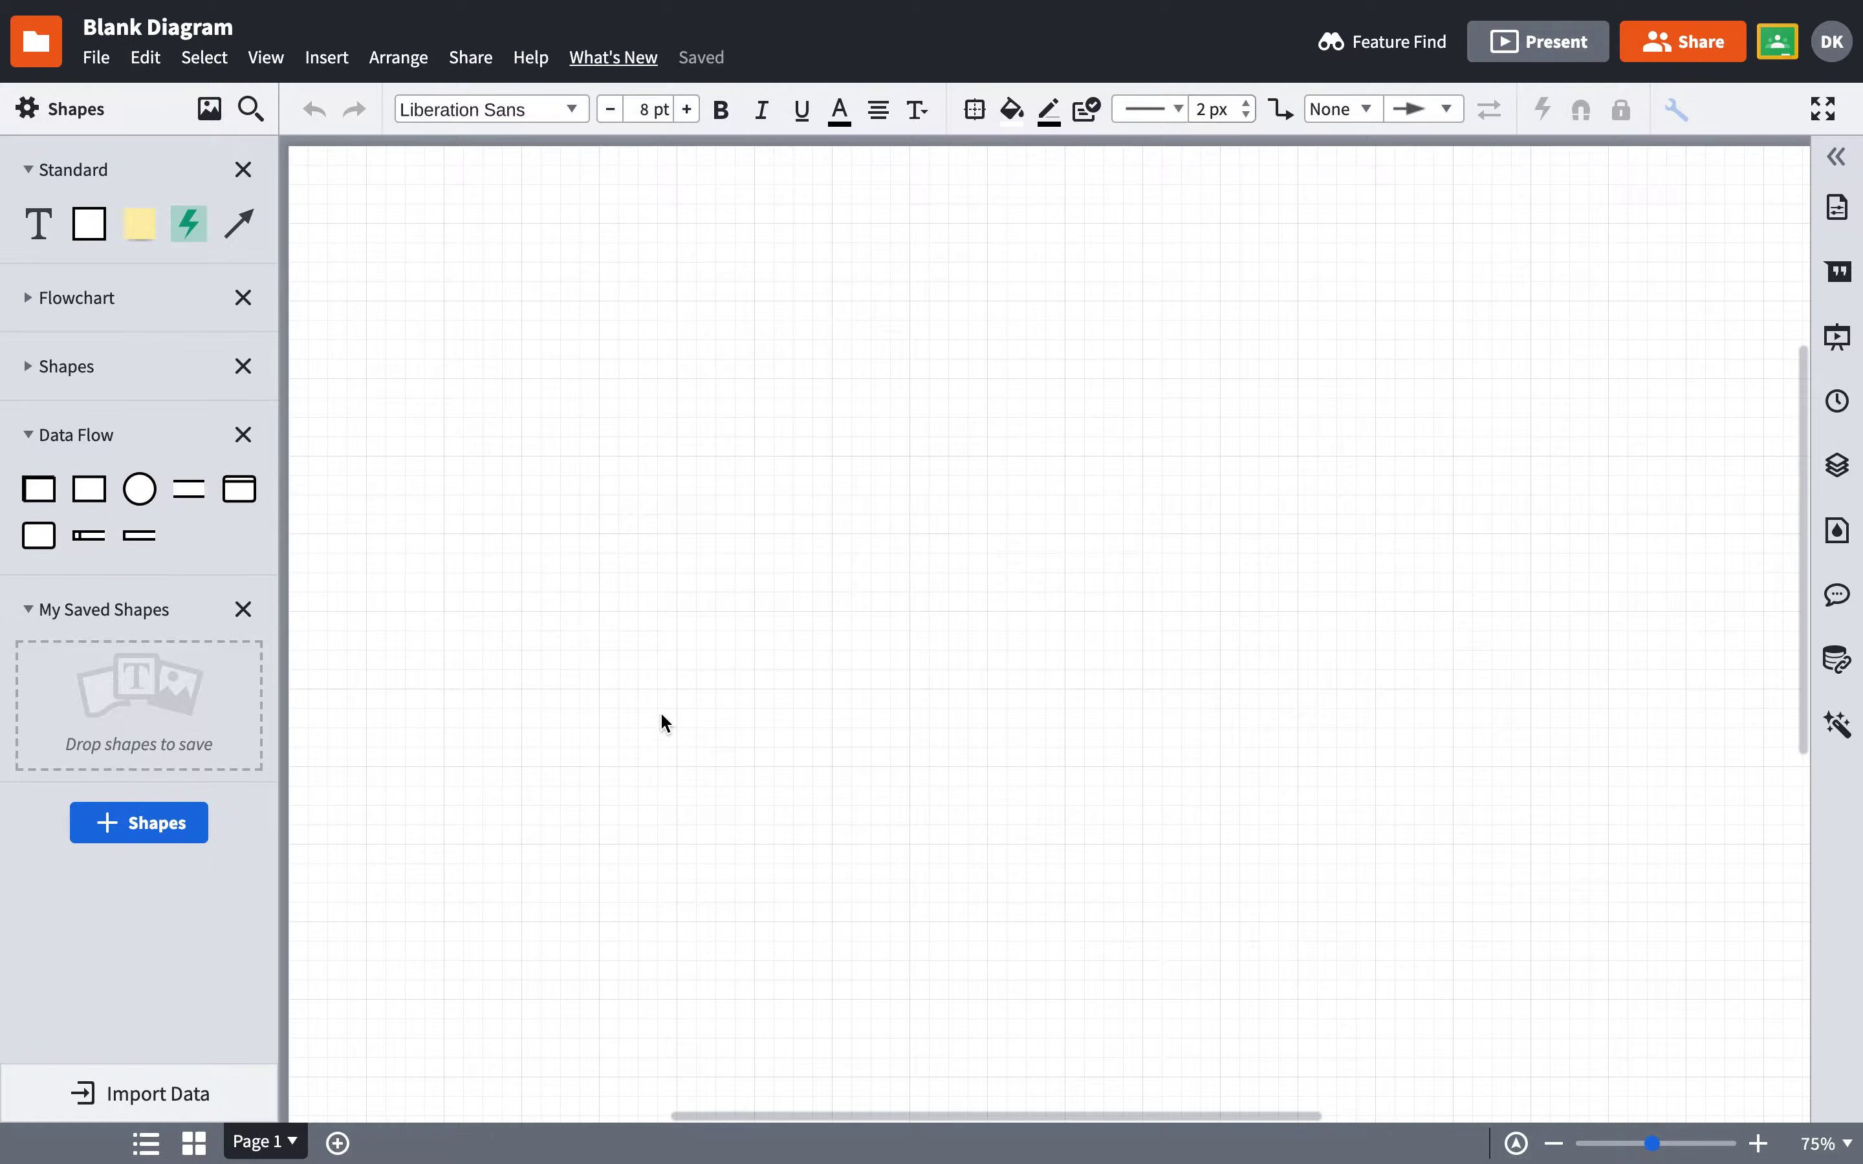
pyautogui.moveTo(238, 489); pyautogui.dragTo(813, 328)
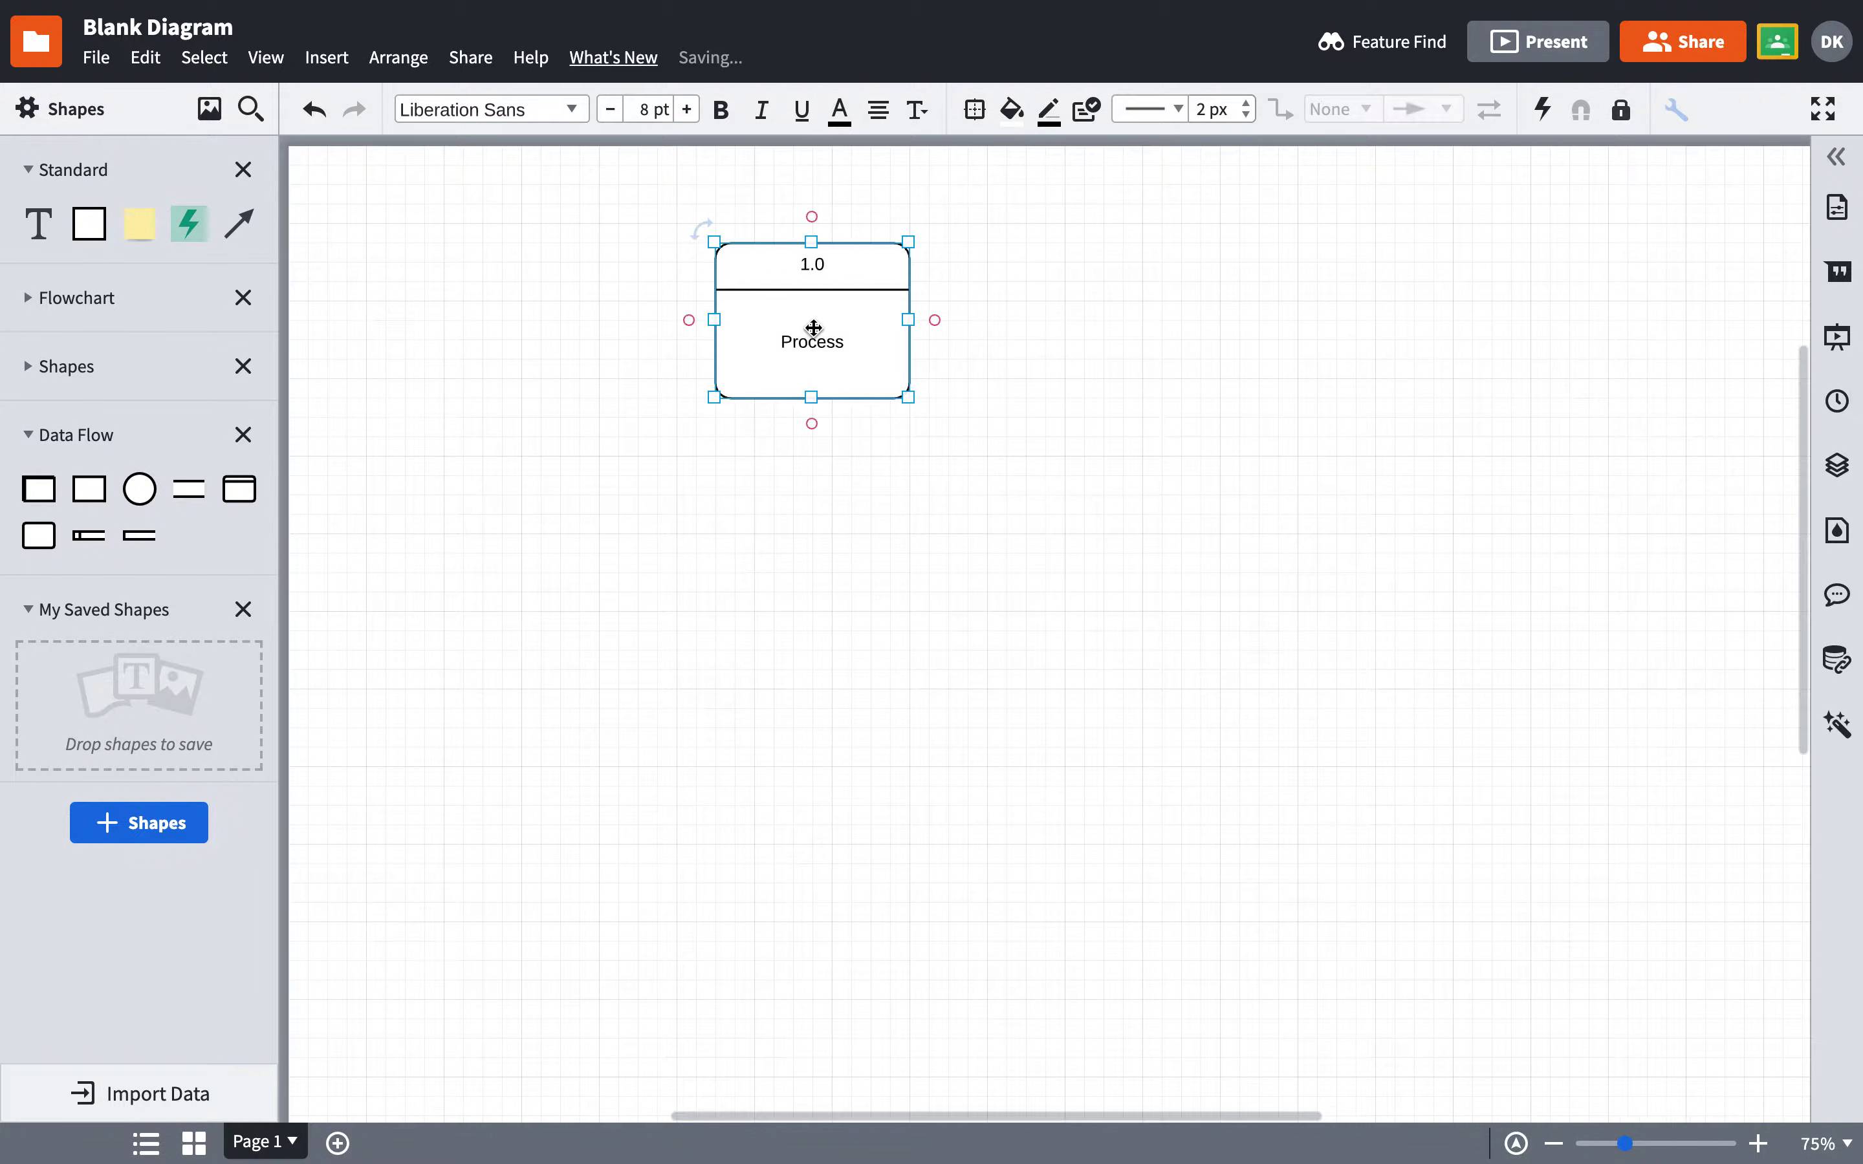
# Relabel the process '0' and 'Hiring System', then nudge it toward the top middle.
pyautogui.doubleClick(819, 263)
pyautogui.write('0')
pyautogui.doubleClick(836, 354)
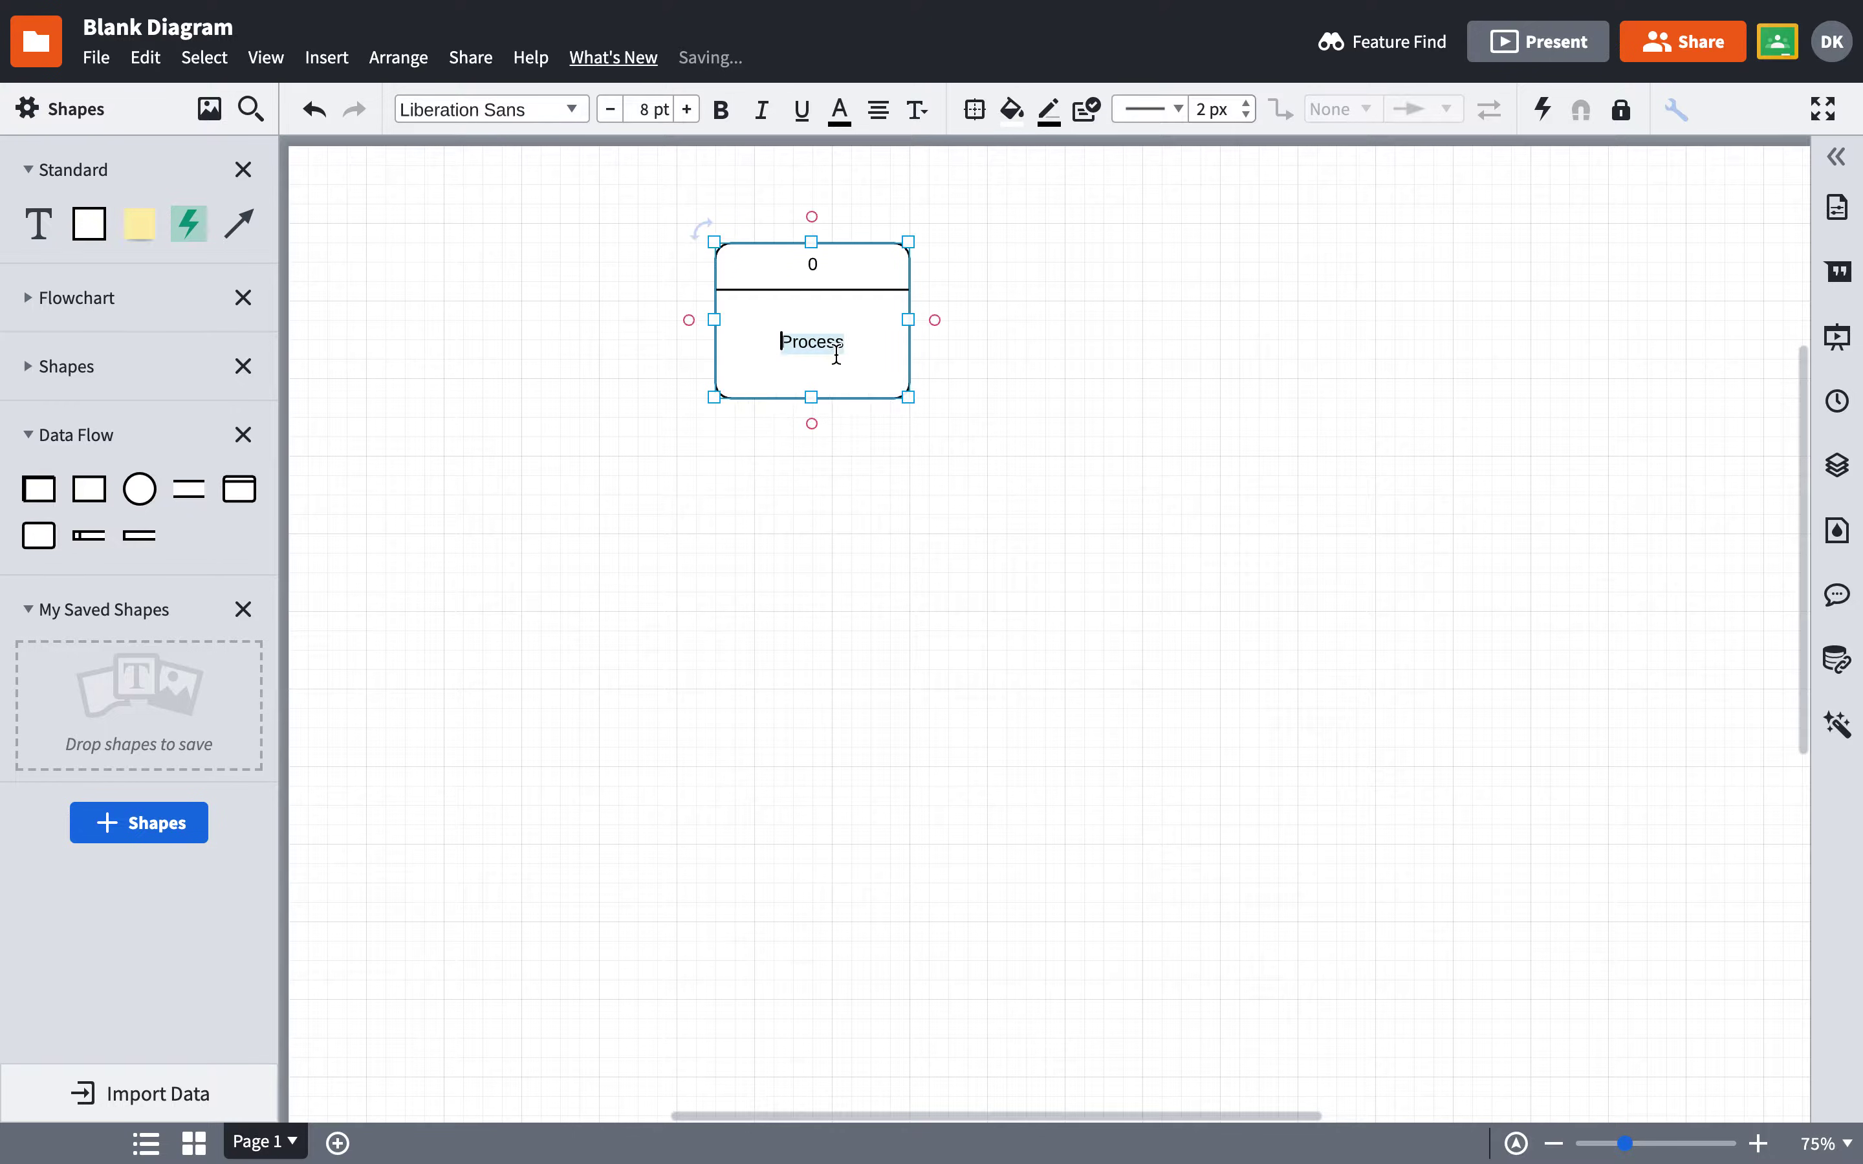
pyautogui.write('Hiring System')
pyautogui.moveTo(819, 320); pyautogui.dragTo(847, 333)
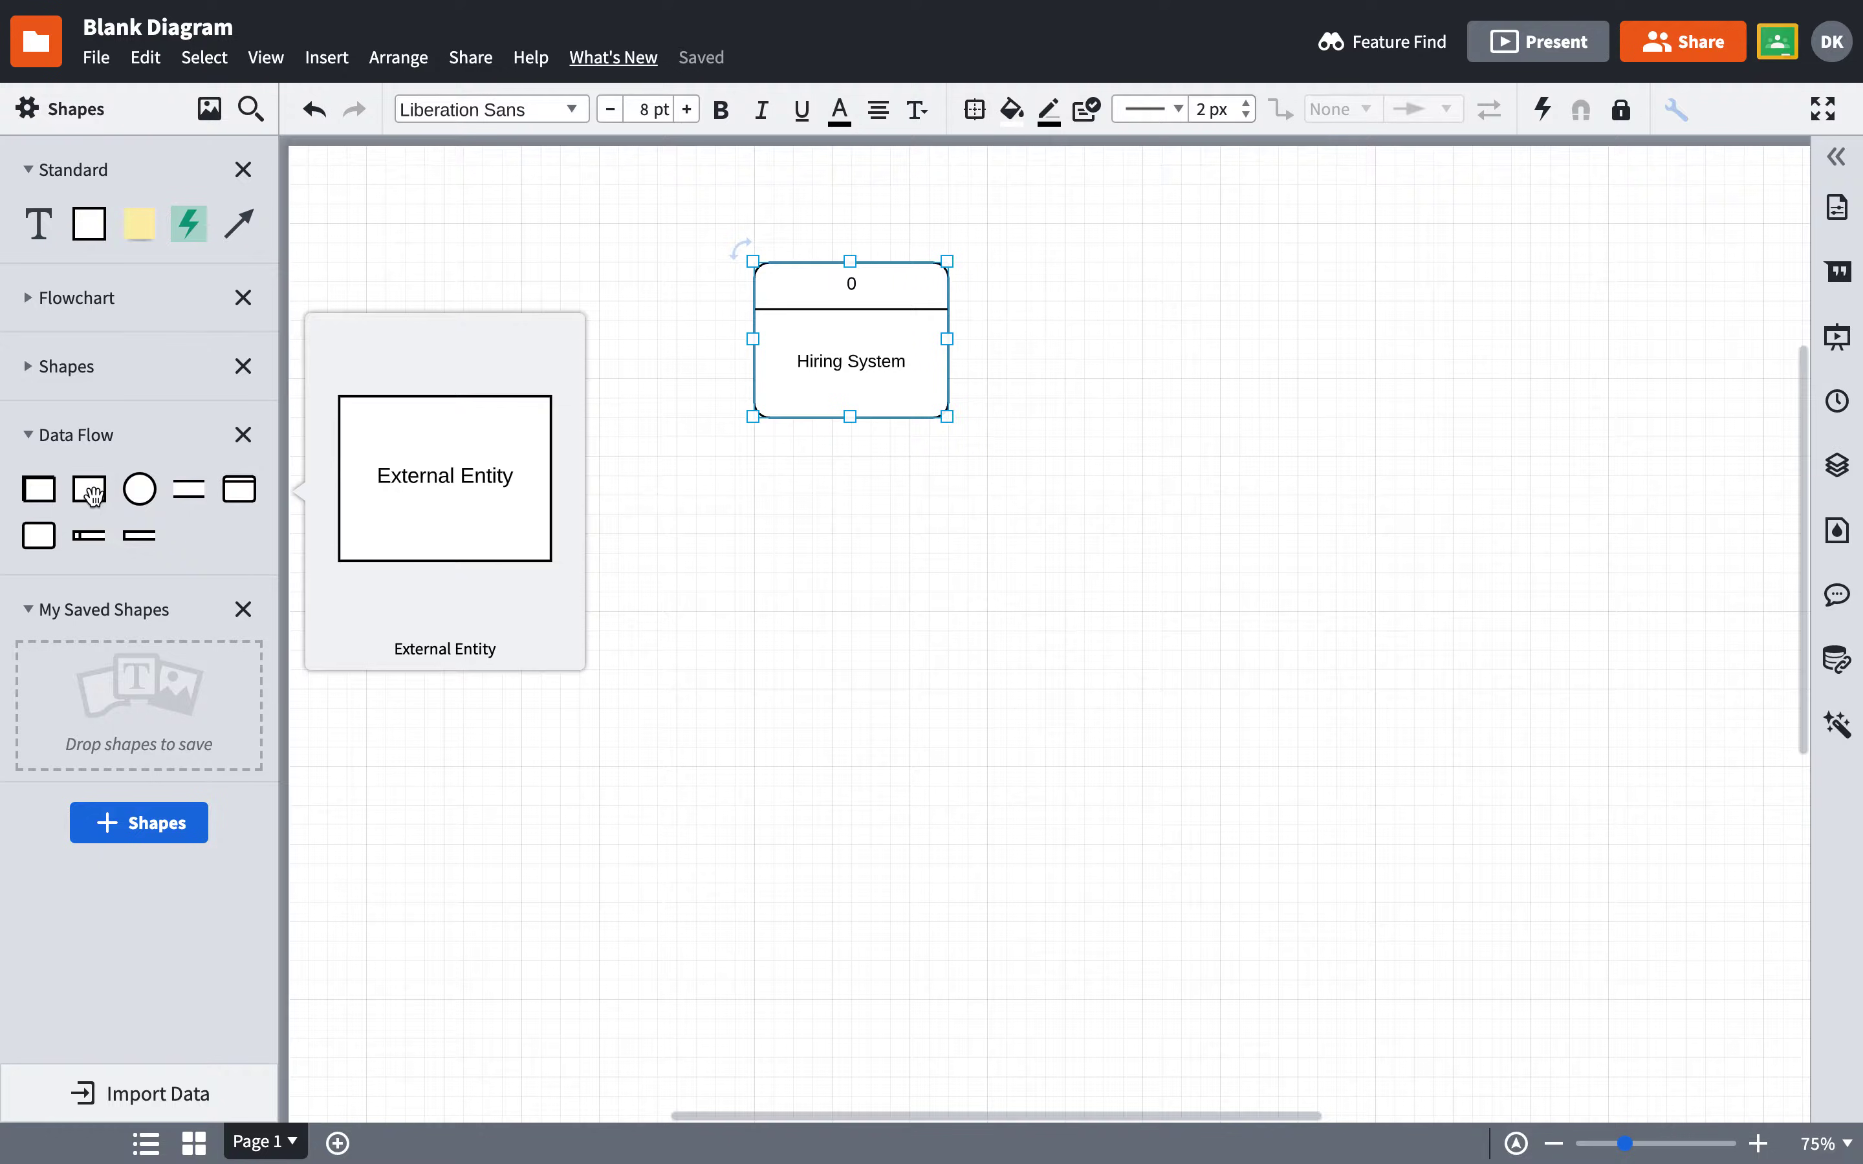
# Place External Entity shapes left and right of Hiring System and name the left one 'Applicant'.
pyautogui.moveTo(93, 493); pyautogui.dragTo(541, 343)
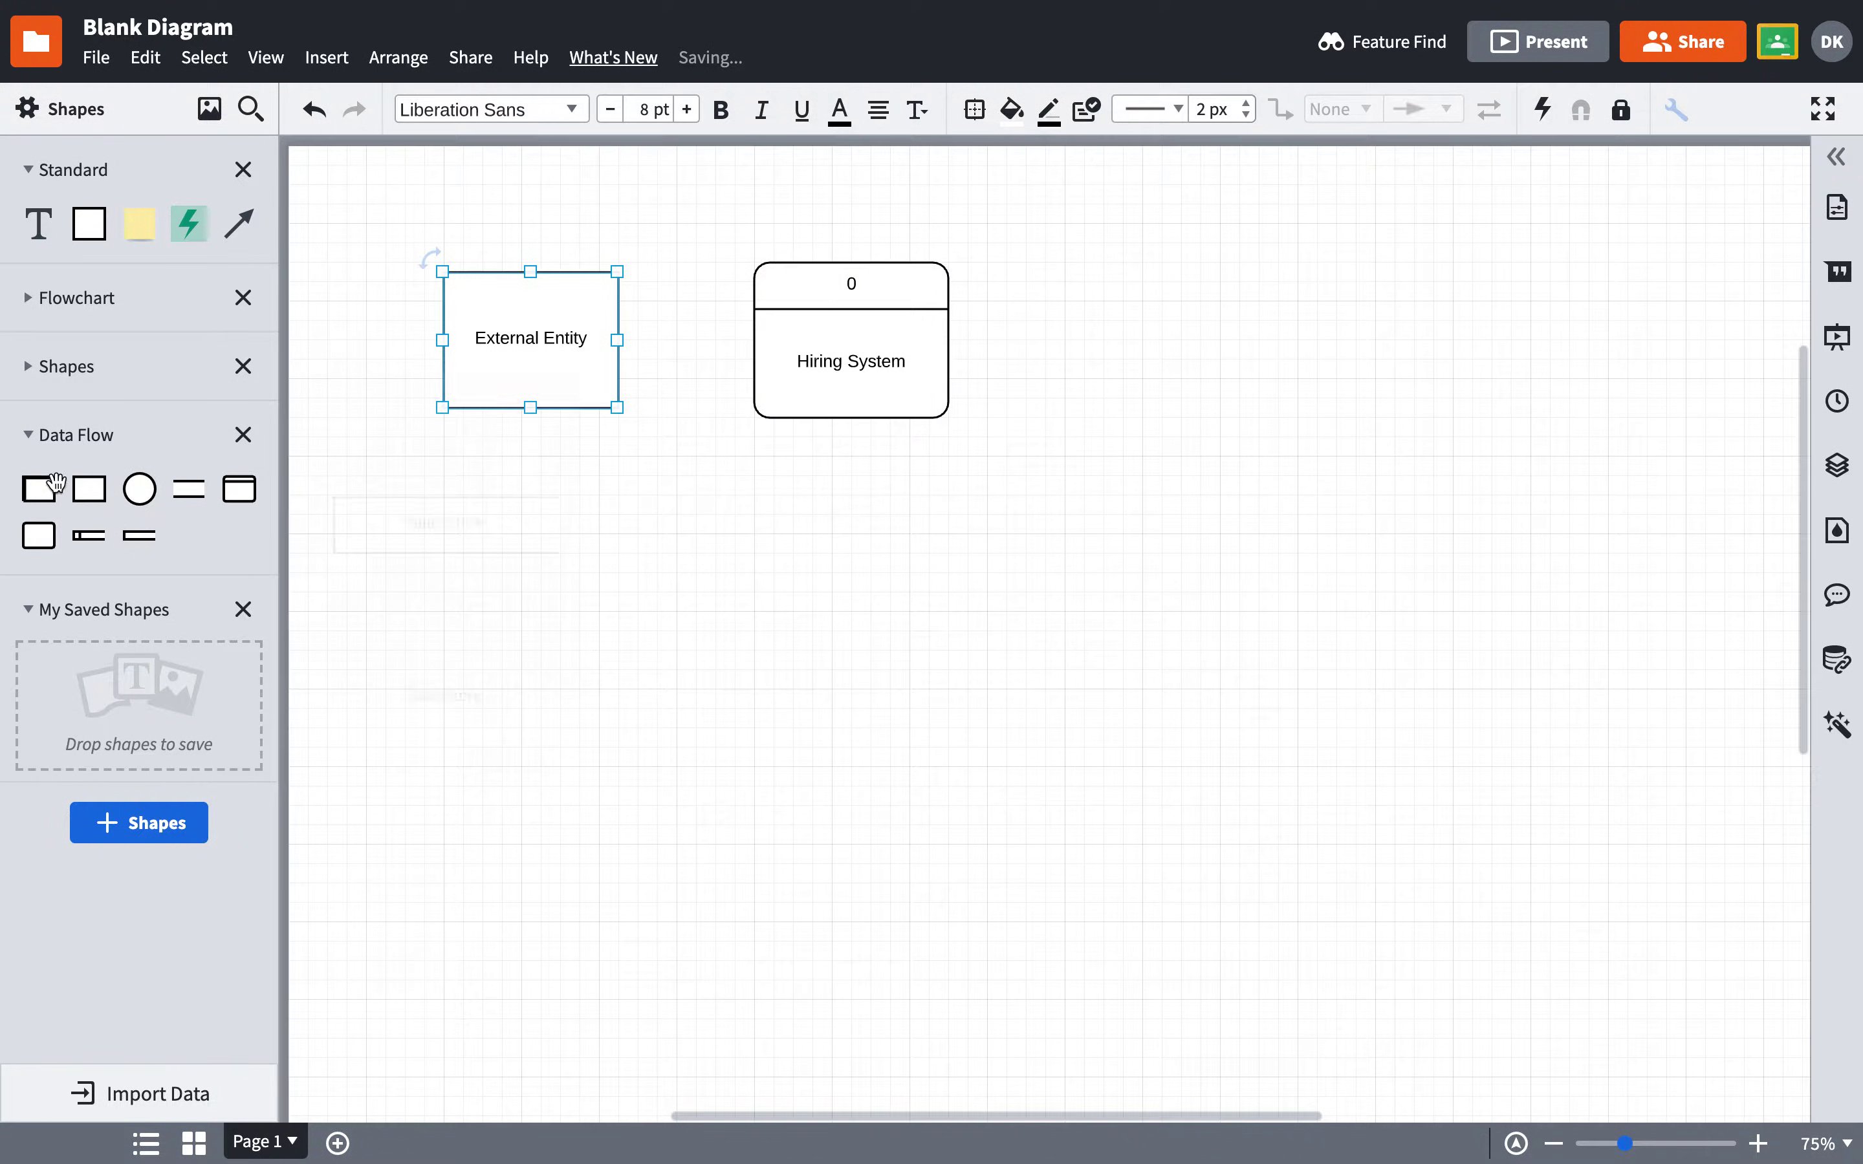
pyautogui.moveTo(86, 492)
pyautogui.moveTo(86, 492); pyautogui.dragTo(1163, 332)
pyautogui.moveTo(562, 333); pyautogui.dragTo(501, 335)
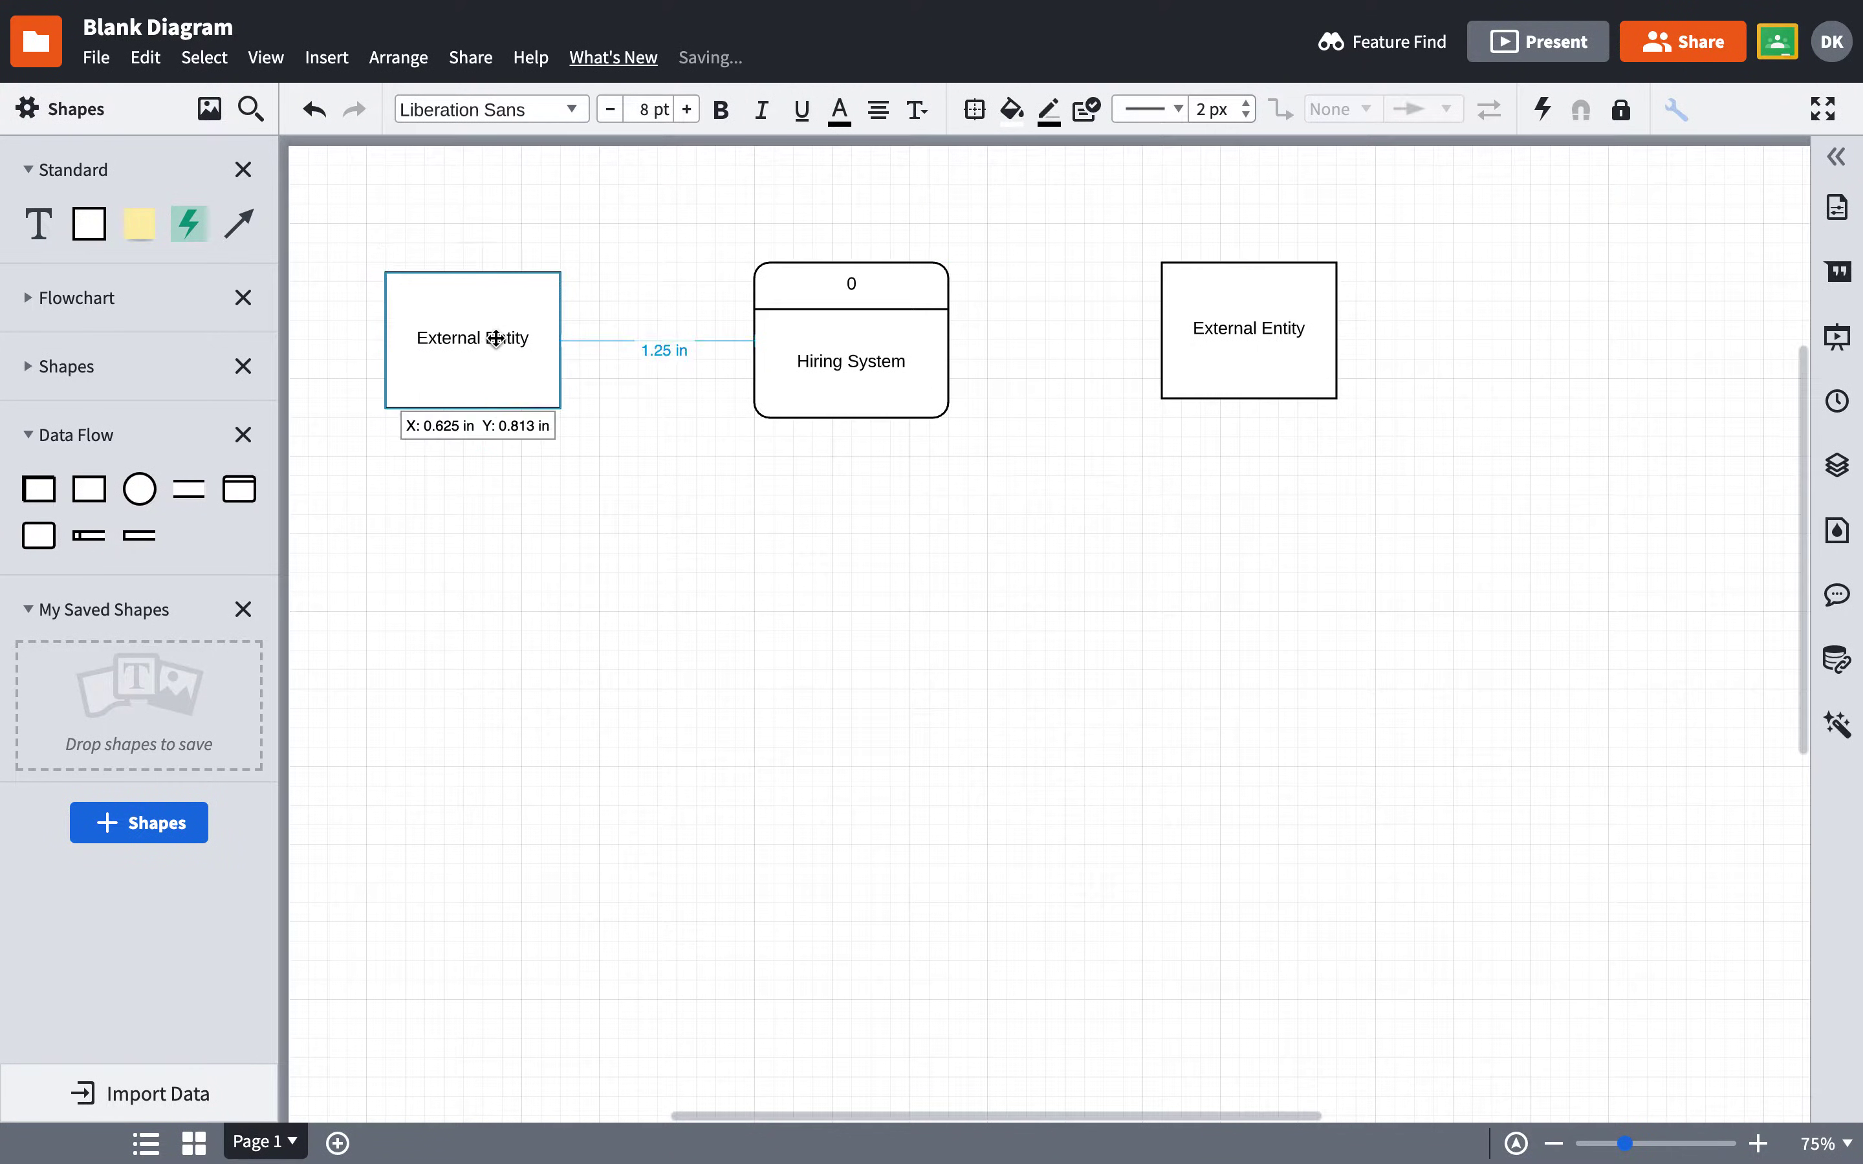
pyautogui.doubleClick(497, 337)
pyautogui.write('App')
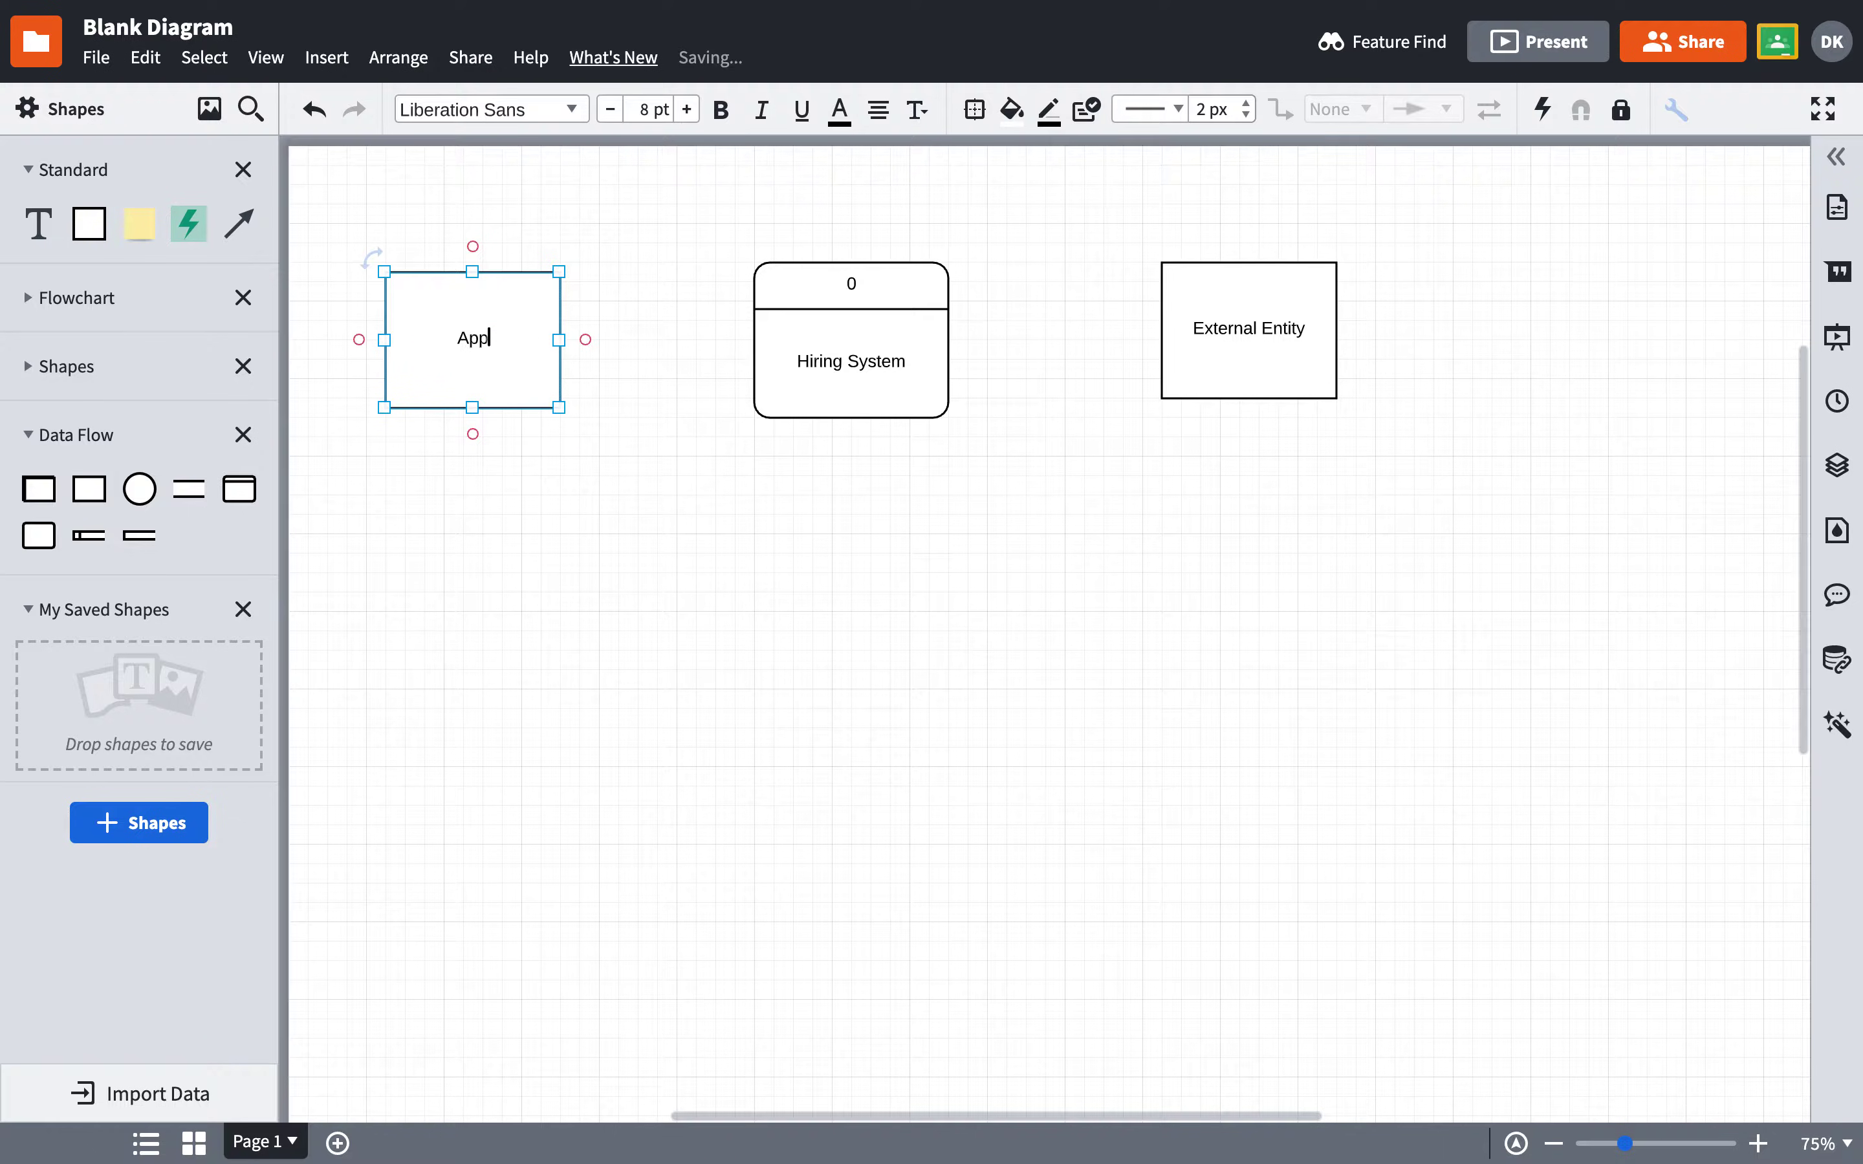
pyautogui.write('licant')
pyautogui.click(1221, 332)
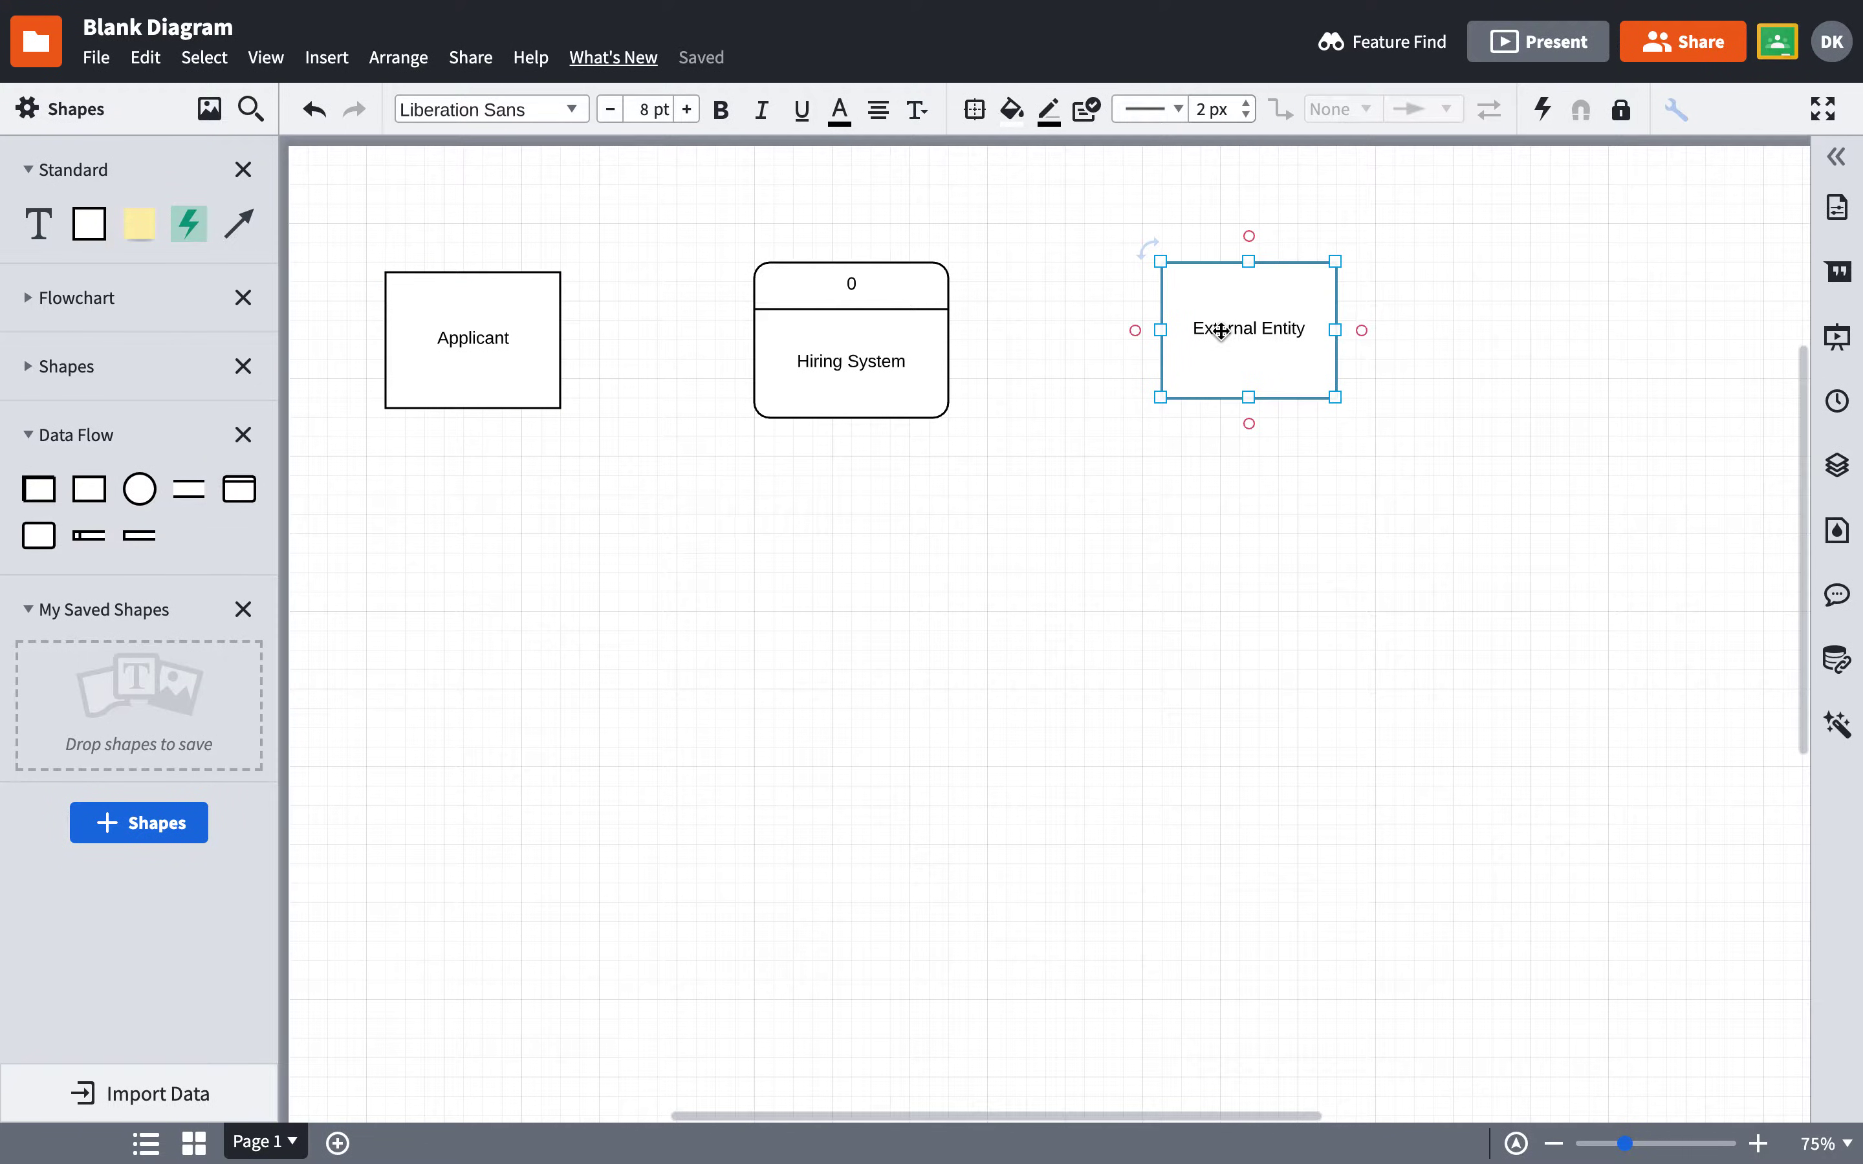
# Label the right entity 'Engineering Manager' and move it level with Applicant.
pyautogui.write('Engineering Manager')
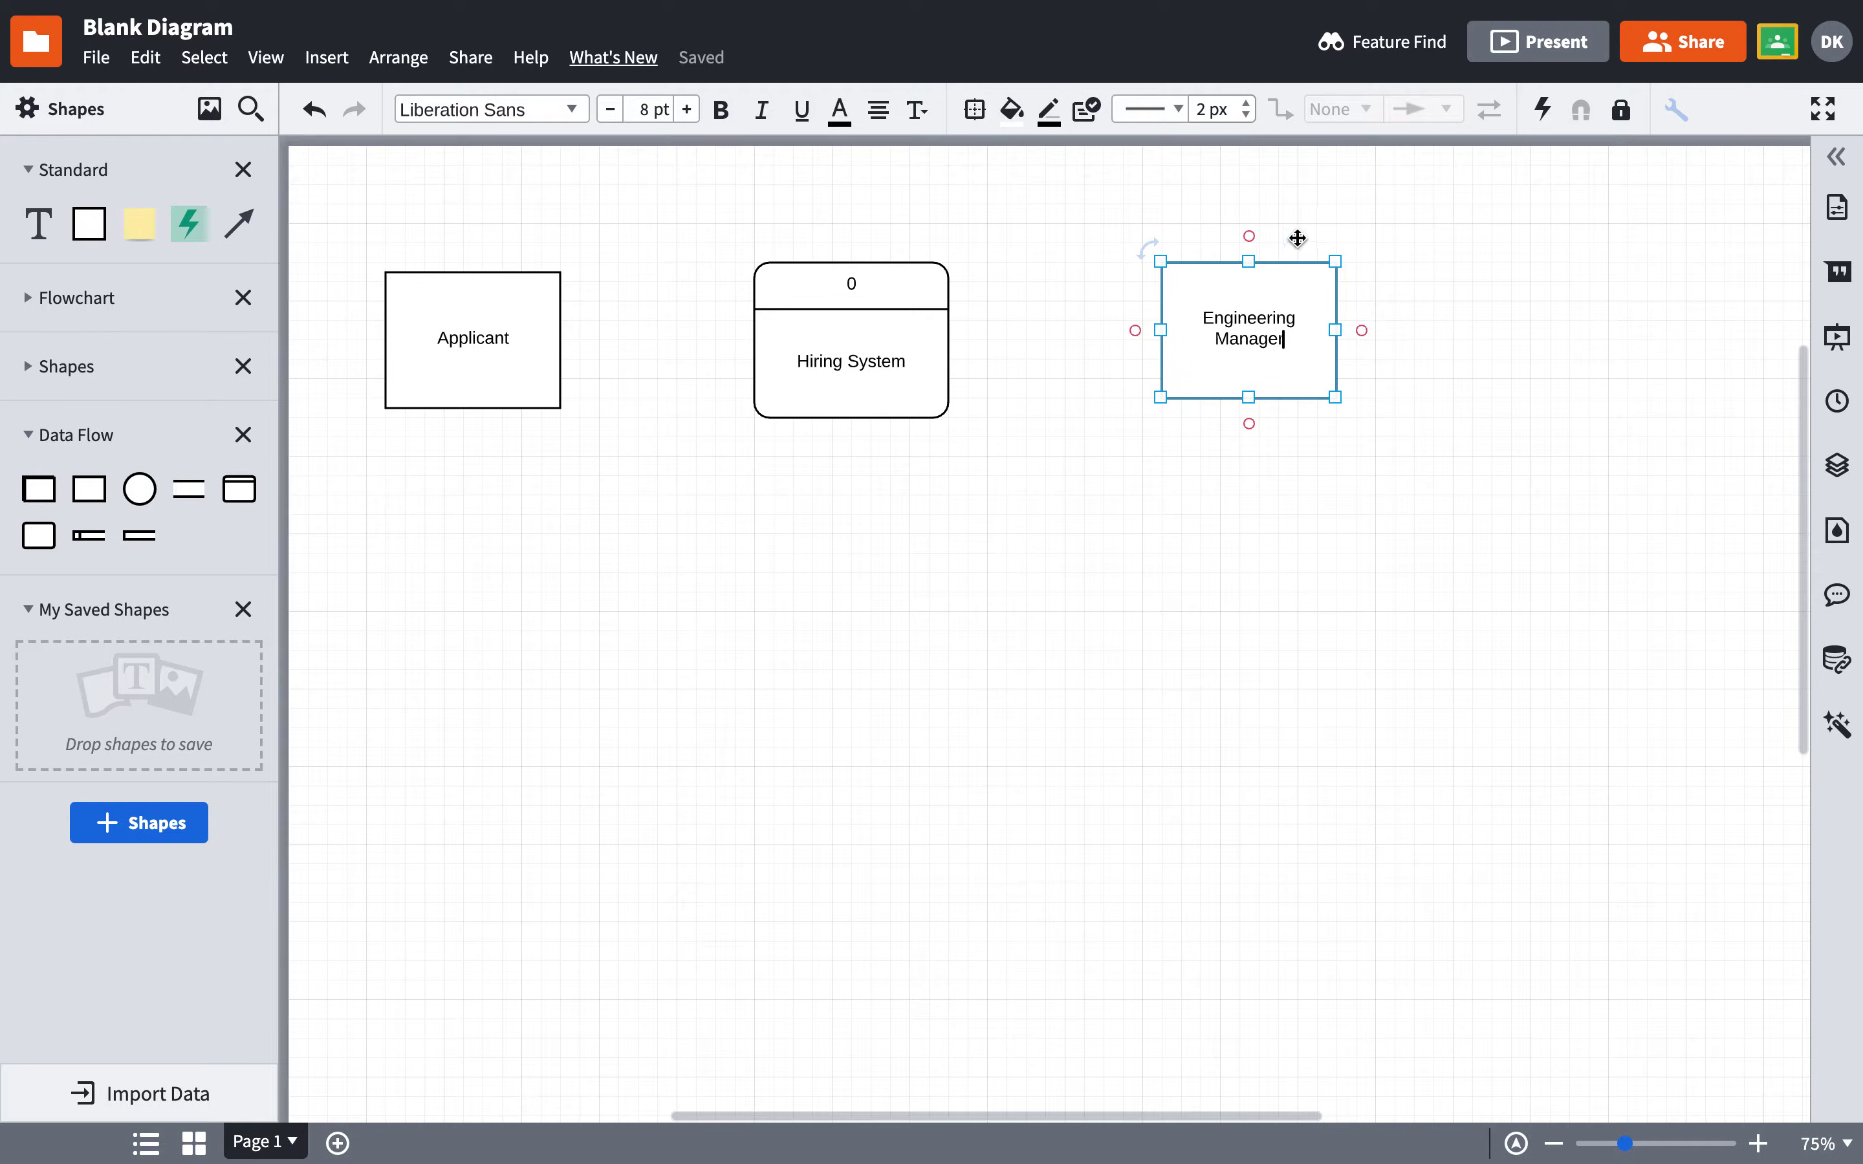
pyautogui.click(1210, 537)
pyautogui.moveTo(1179, 324); pyautogui.dragTo(1186, 336)
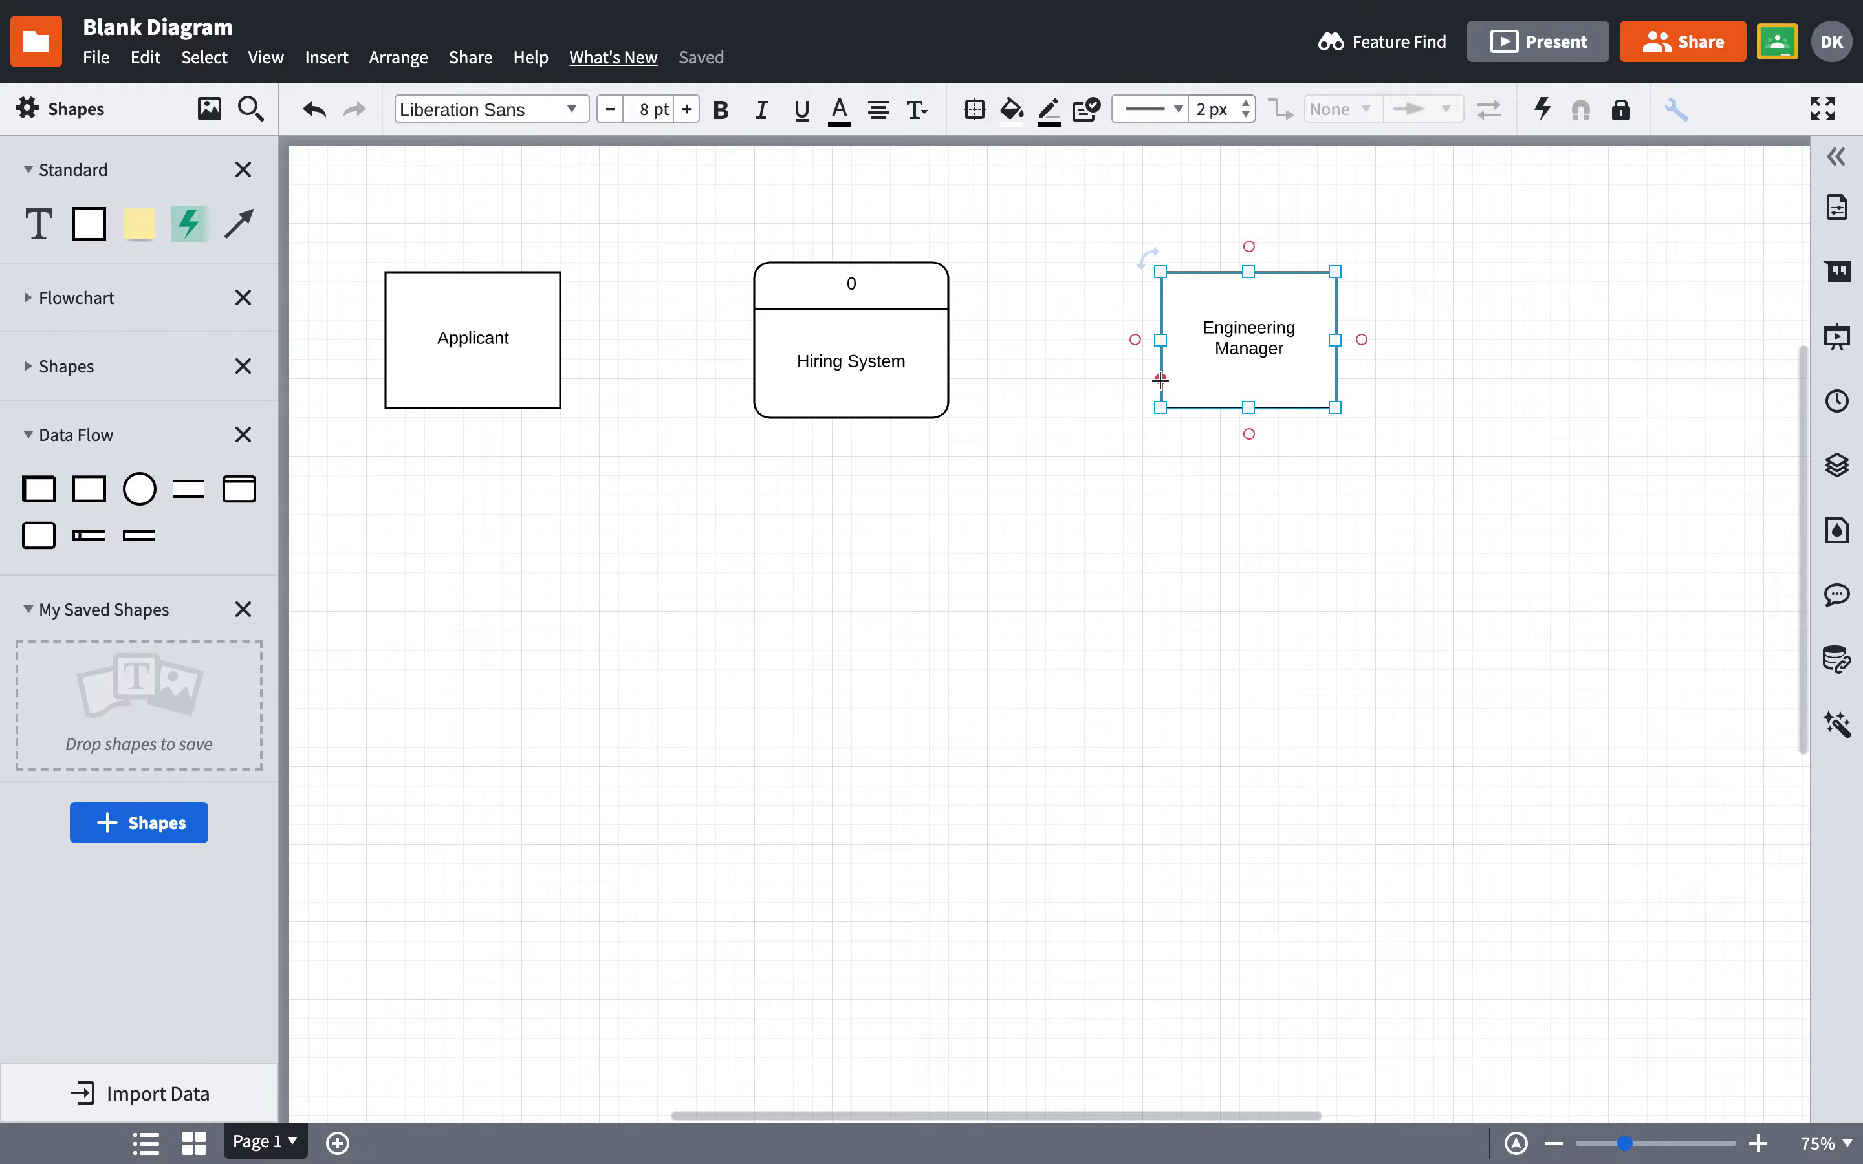
# Draw an arrow from Engineering Manager into Hiring System labelled 'Job Description', centred on the line.
pyautogui.moveTo(1160, 379); pyautogui.dragTo(962, 378)
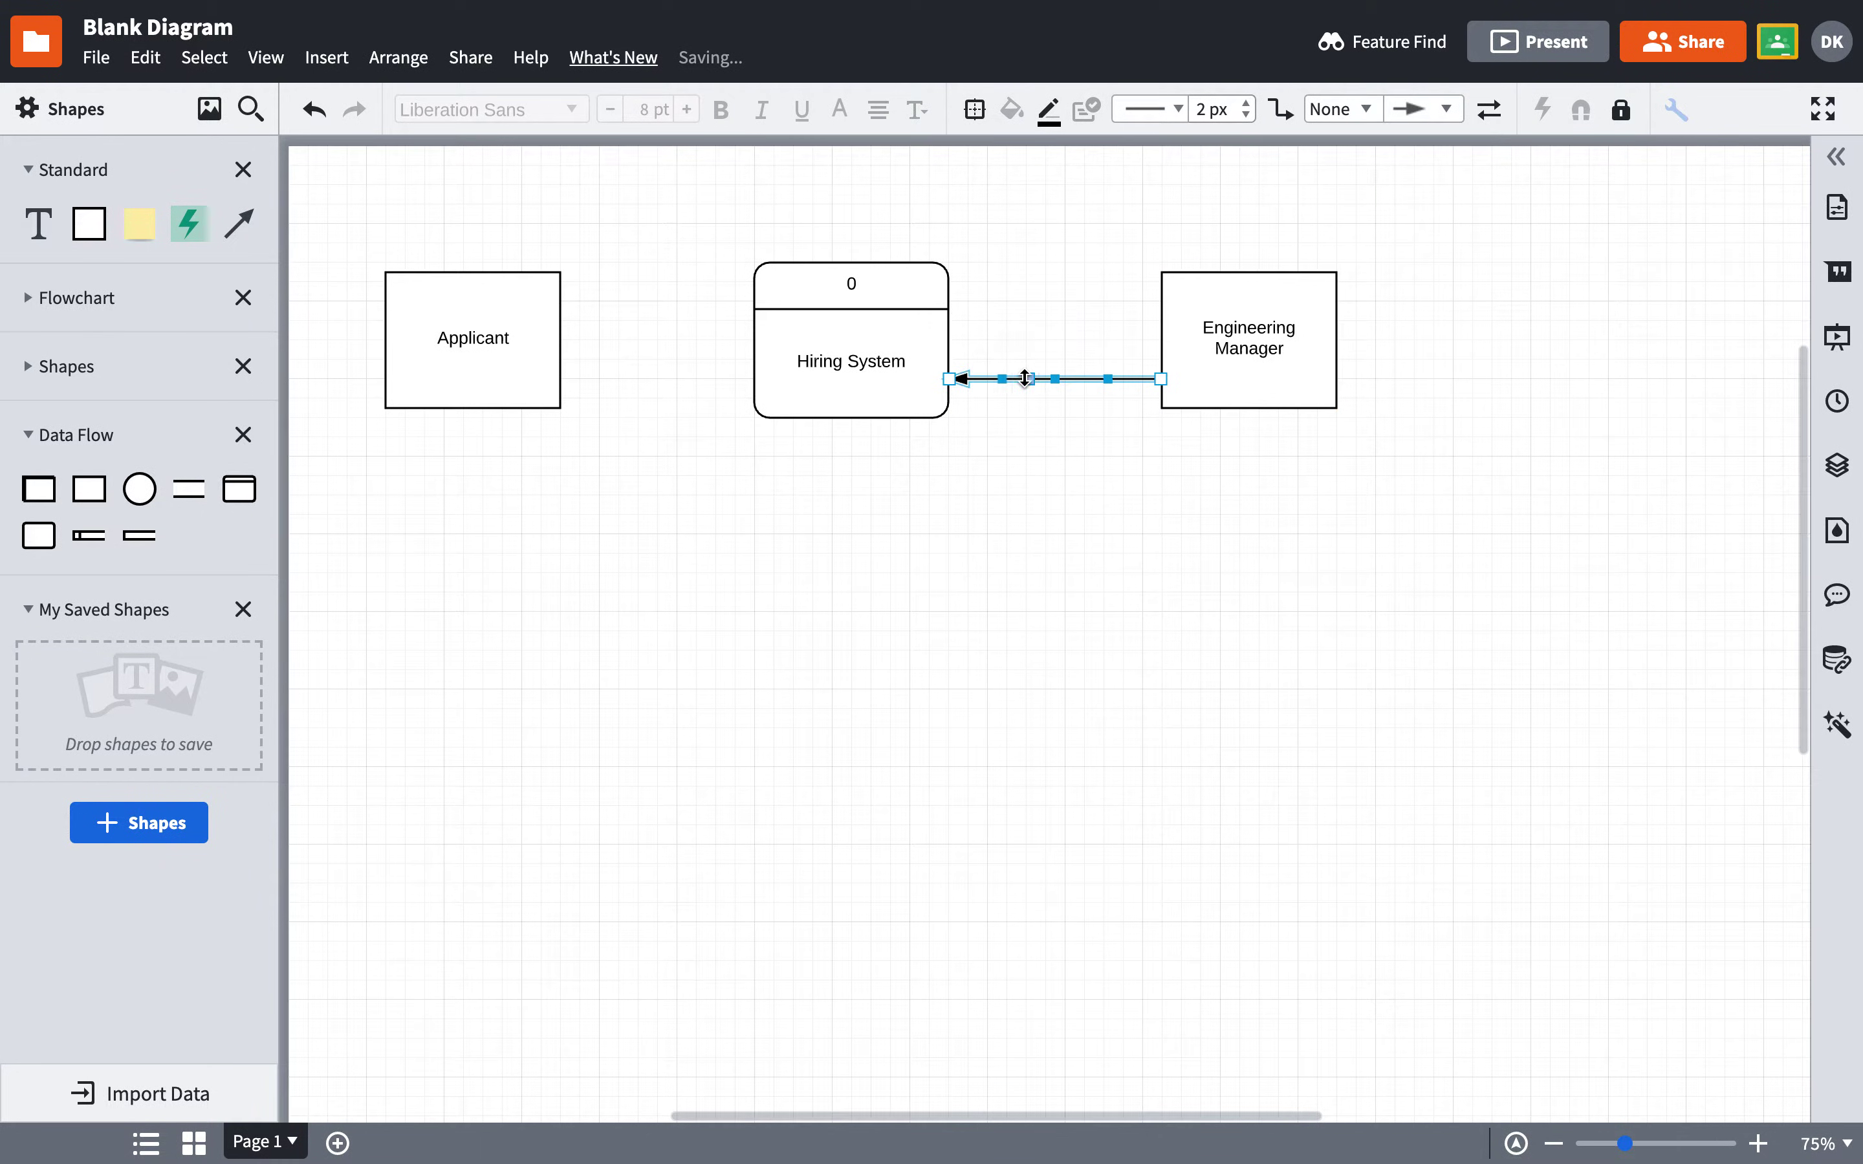
pyautogui.doubleClick(1024, 377)
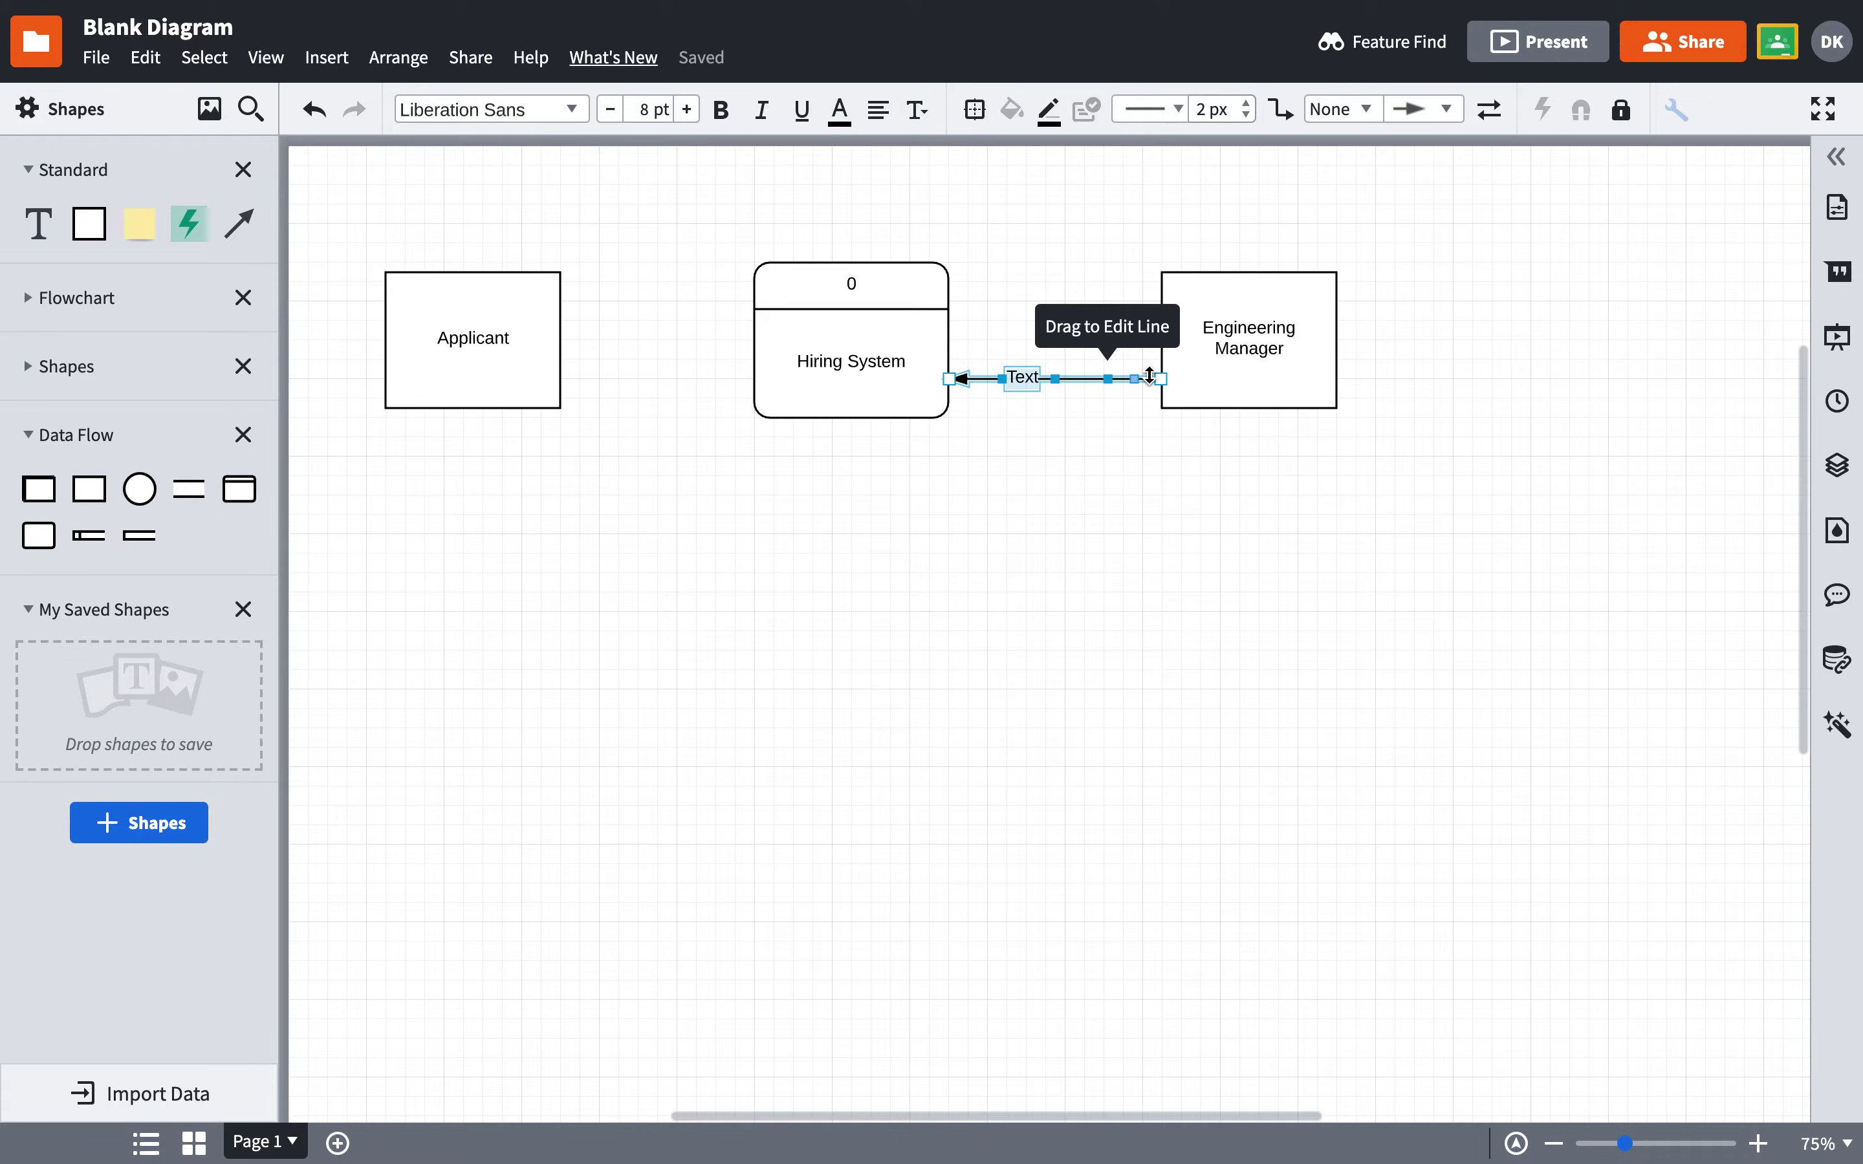
pyautogui.write('Job Description')
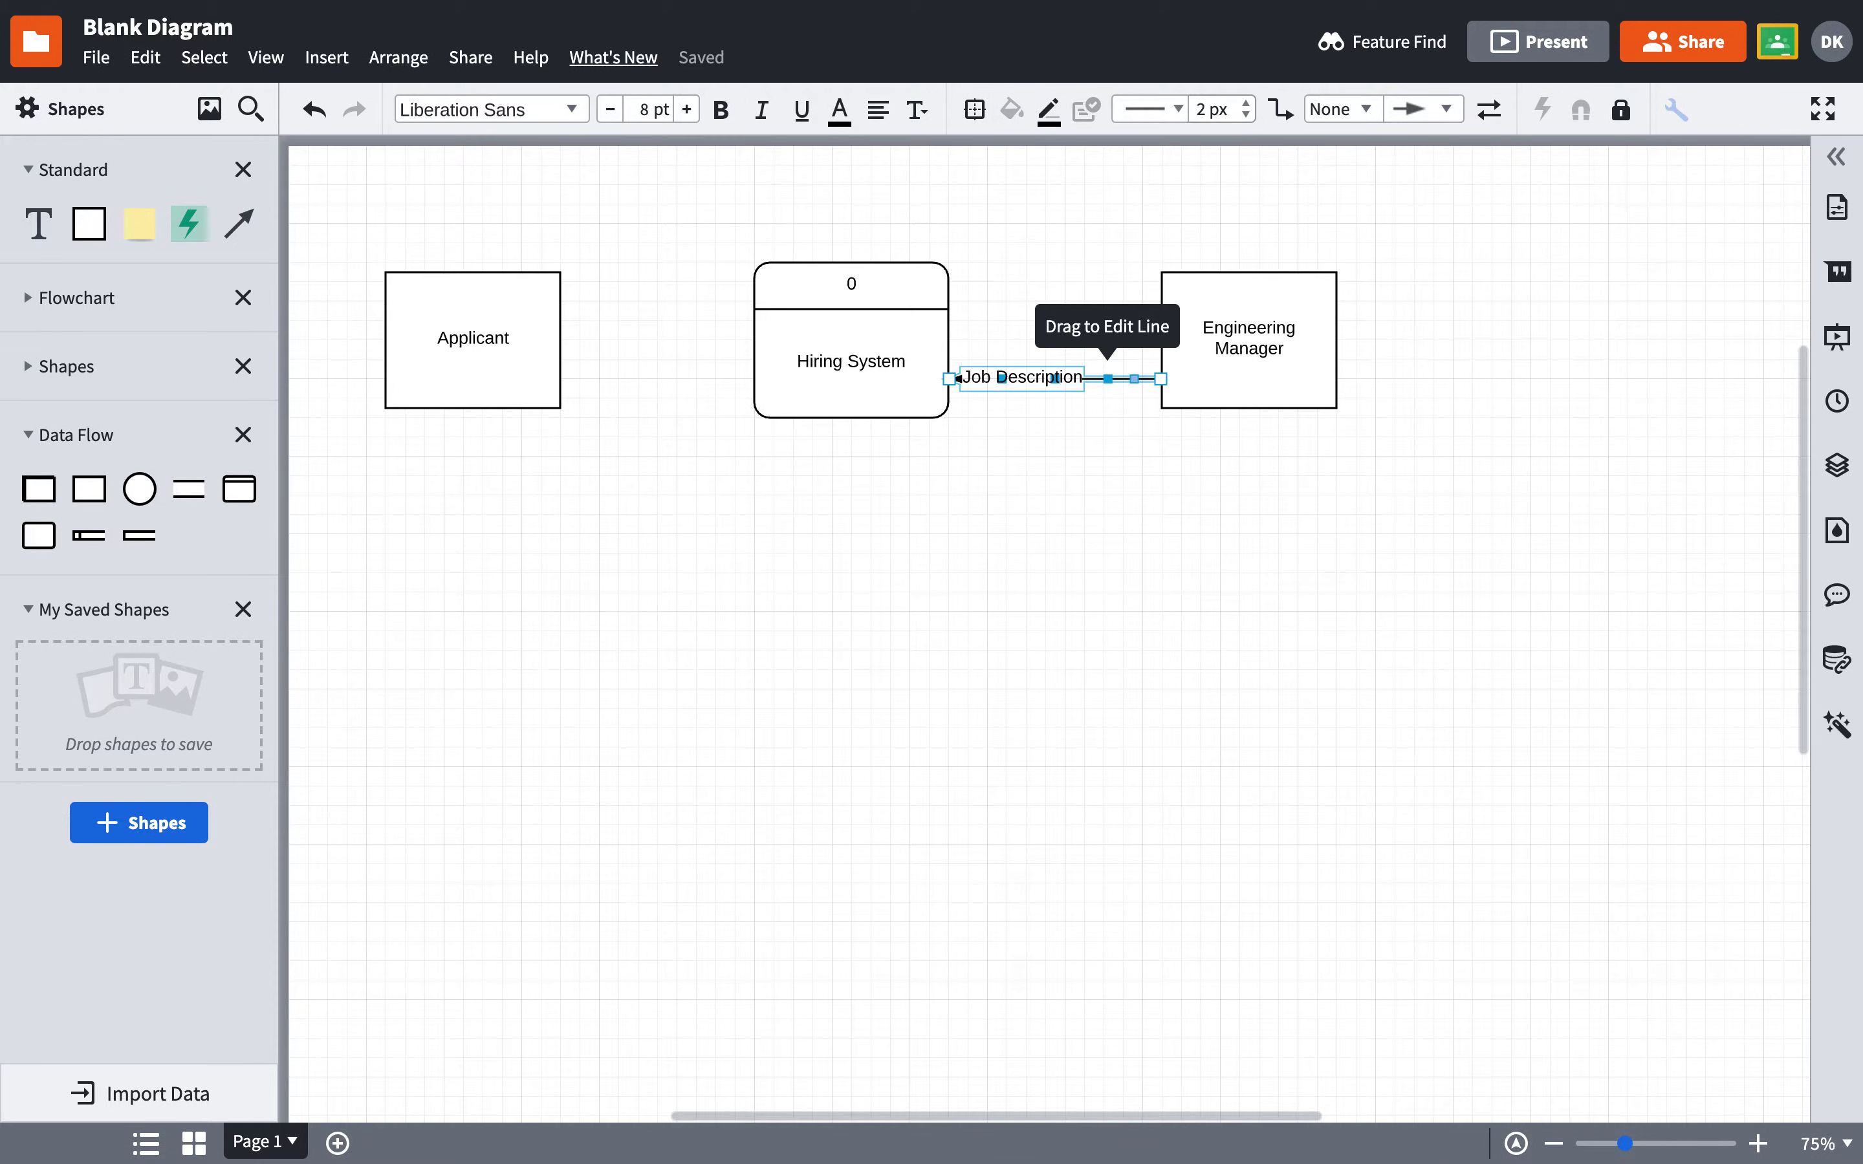
pyautogui.click(1042, 467)
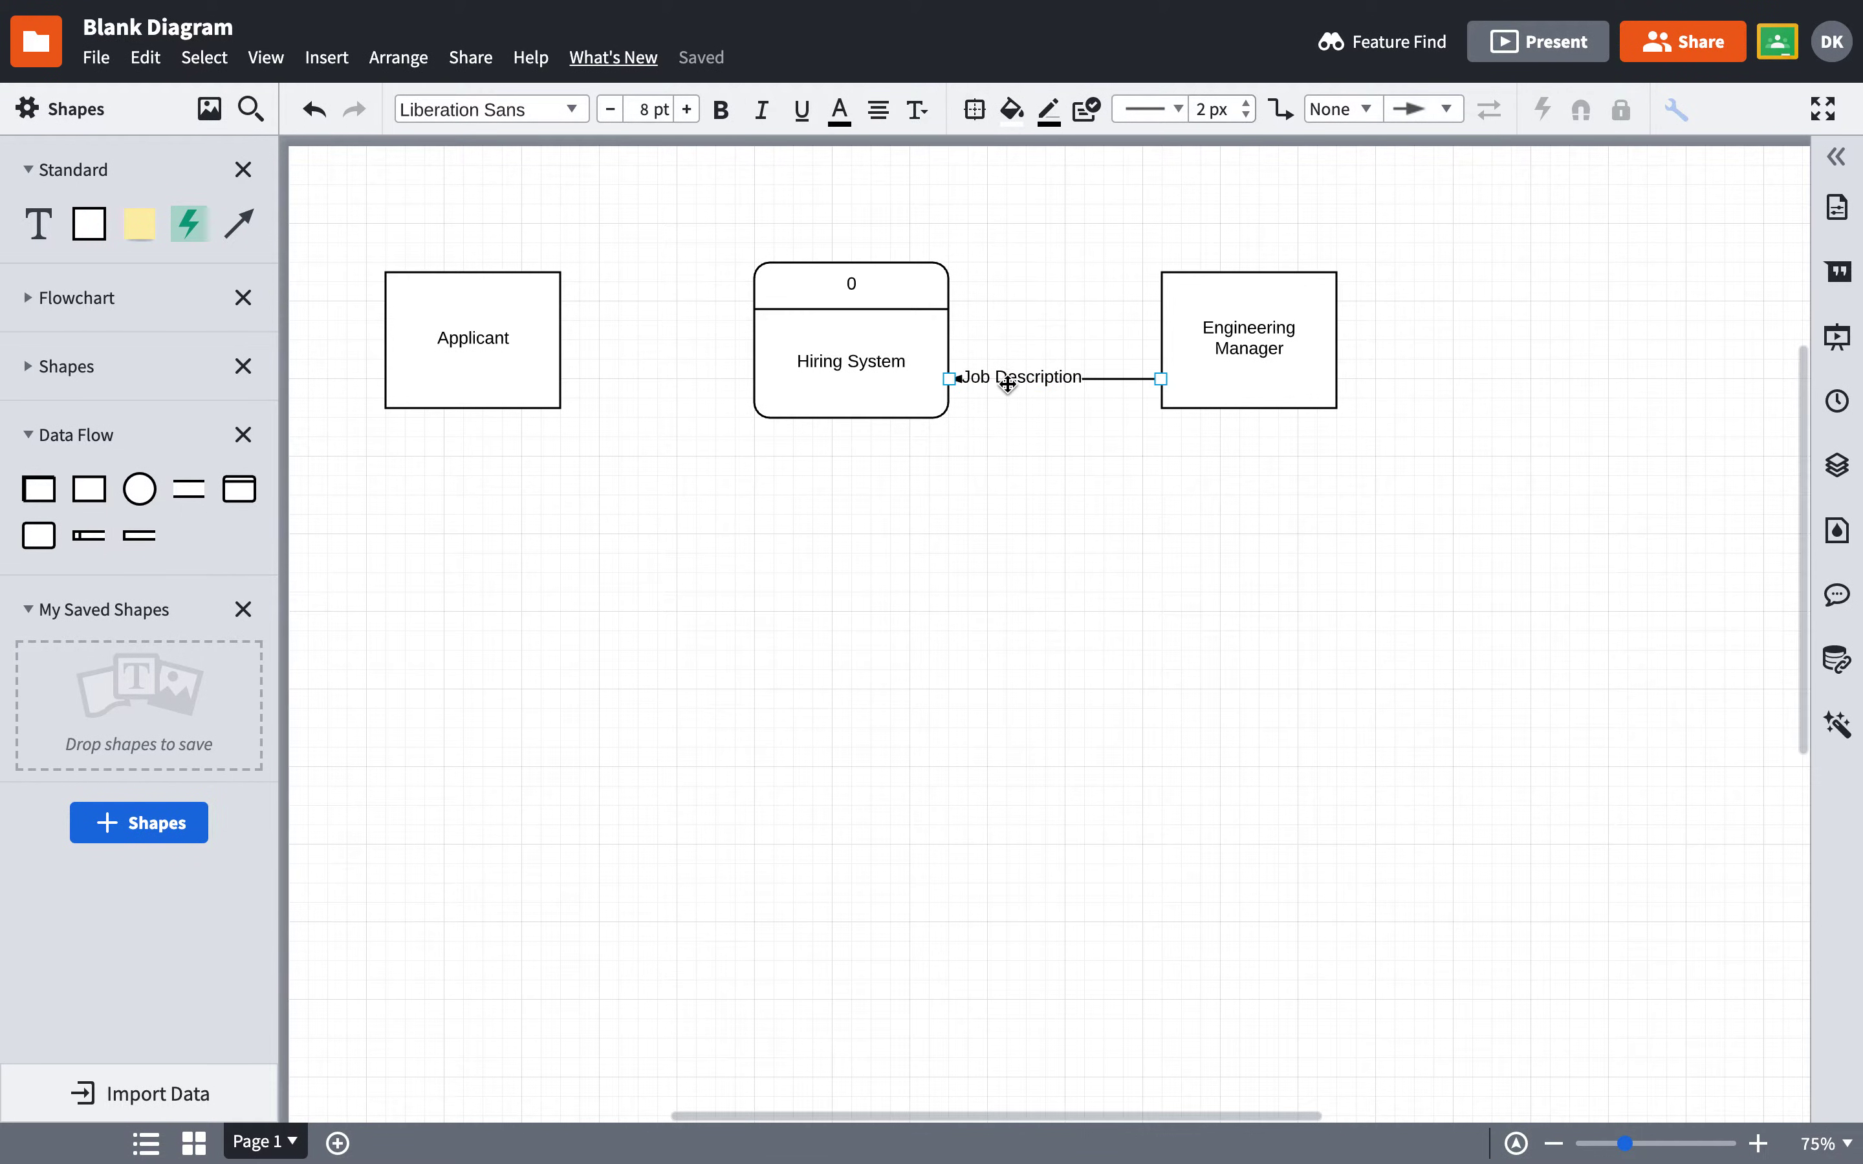
pyautogui.moveTo(1008, 383); pyautogui.dragTo(1060, 380)
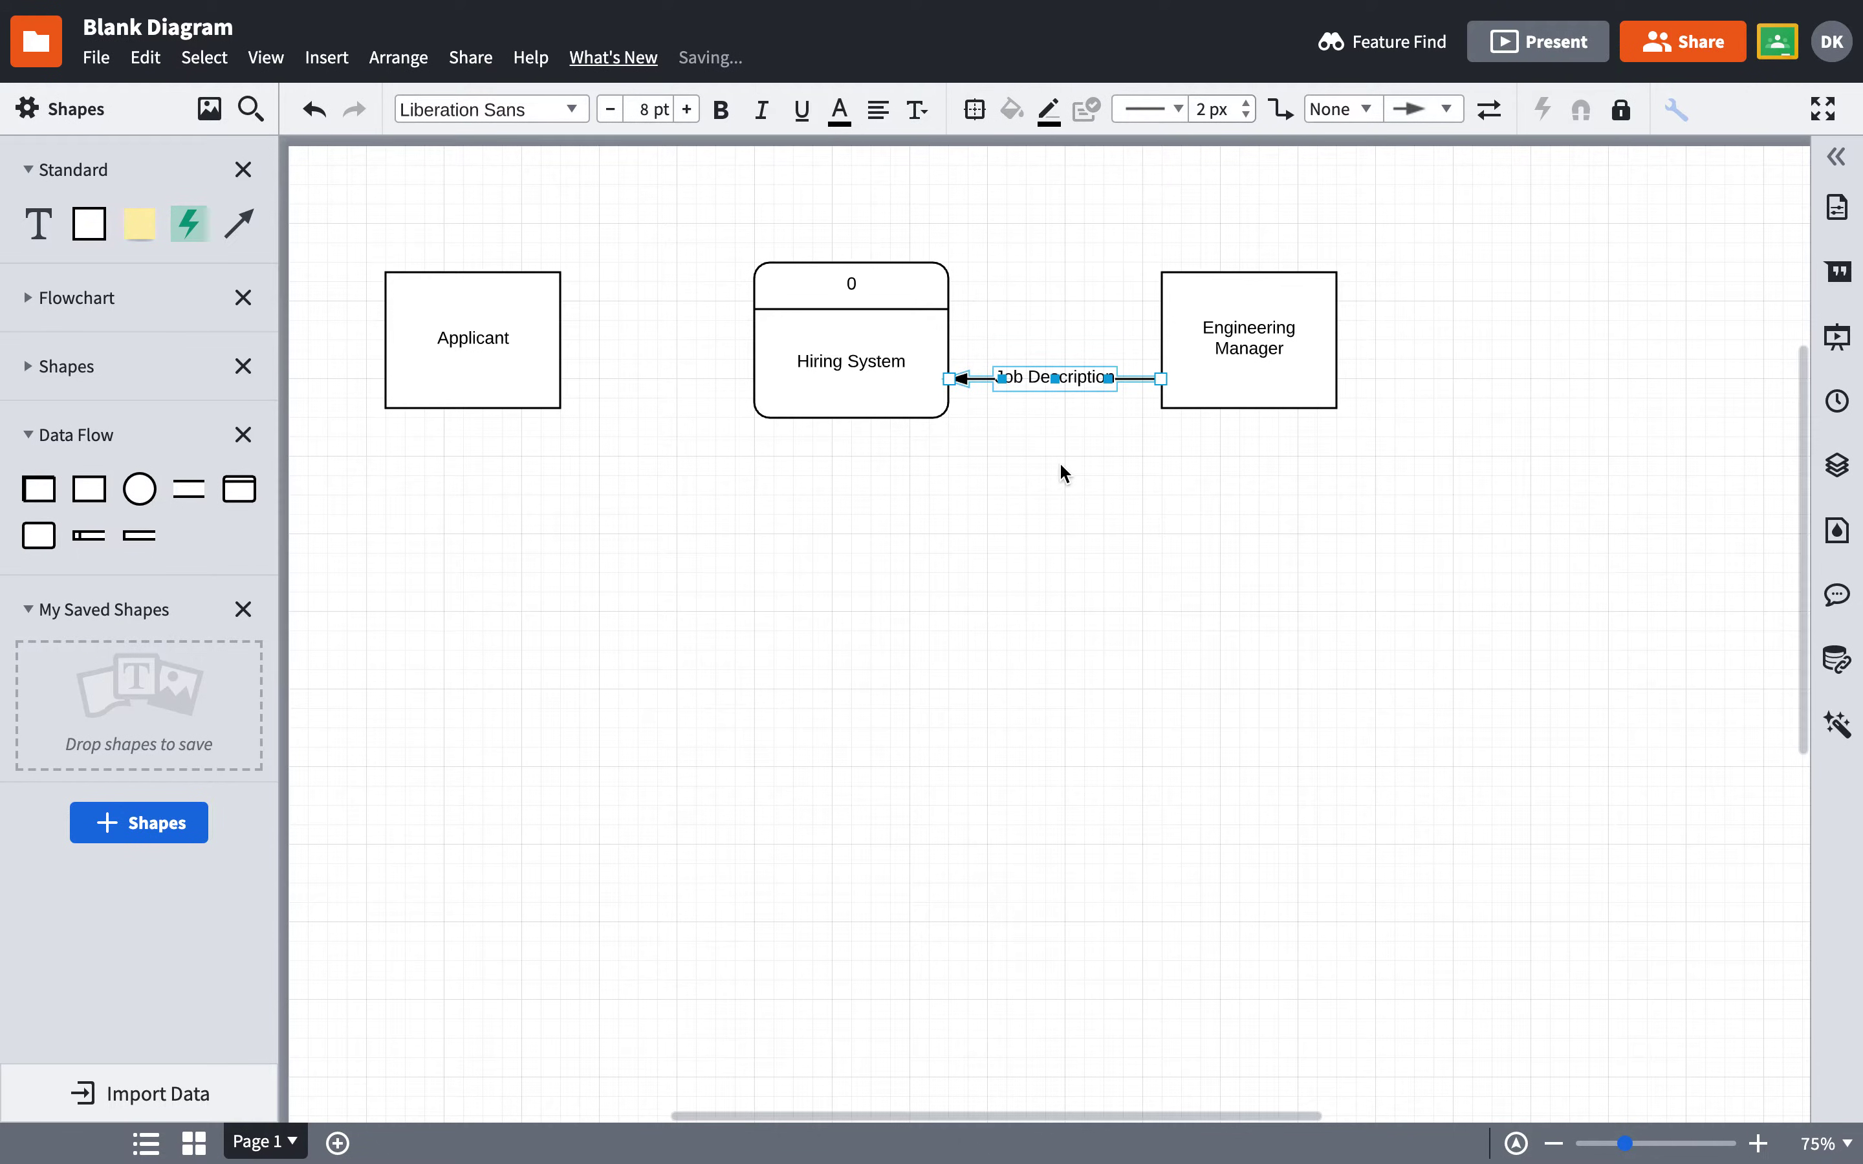
pyautogui.click(1061, 466)
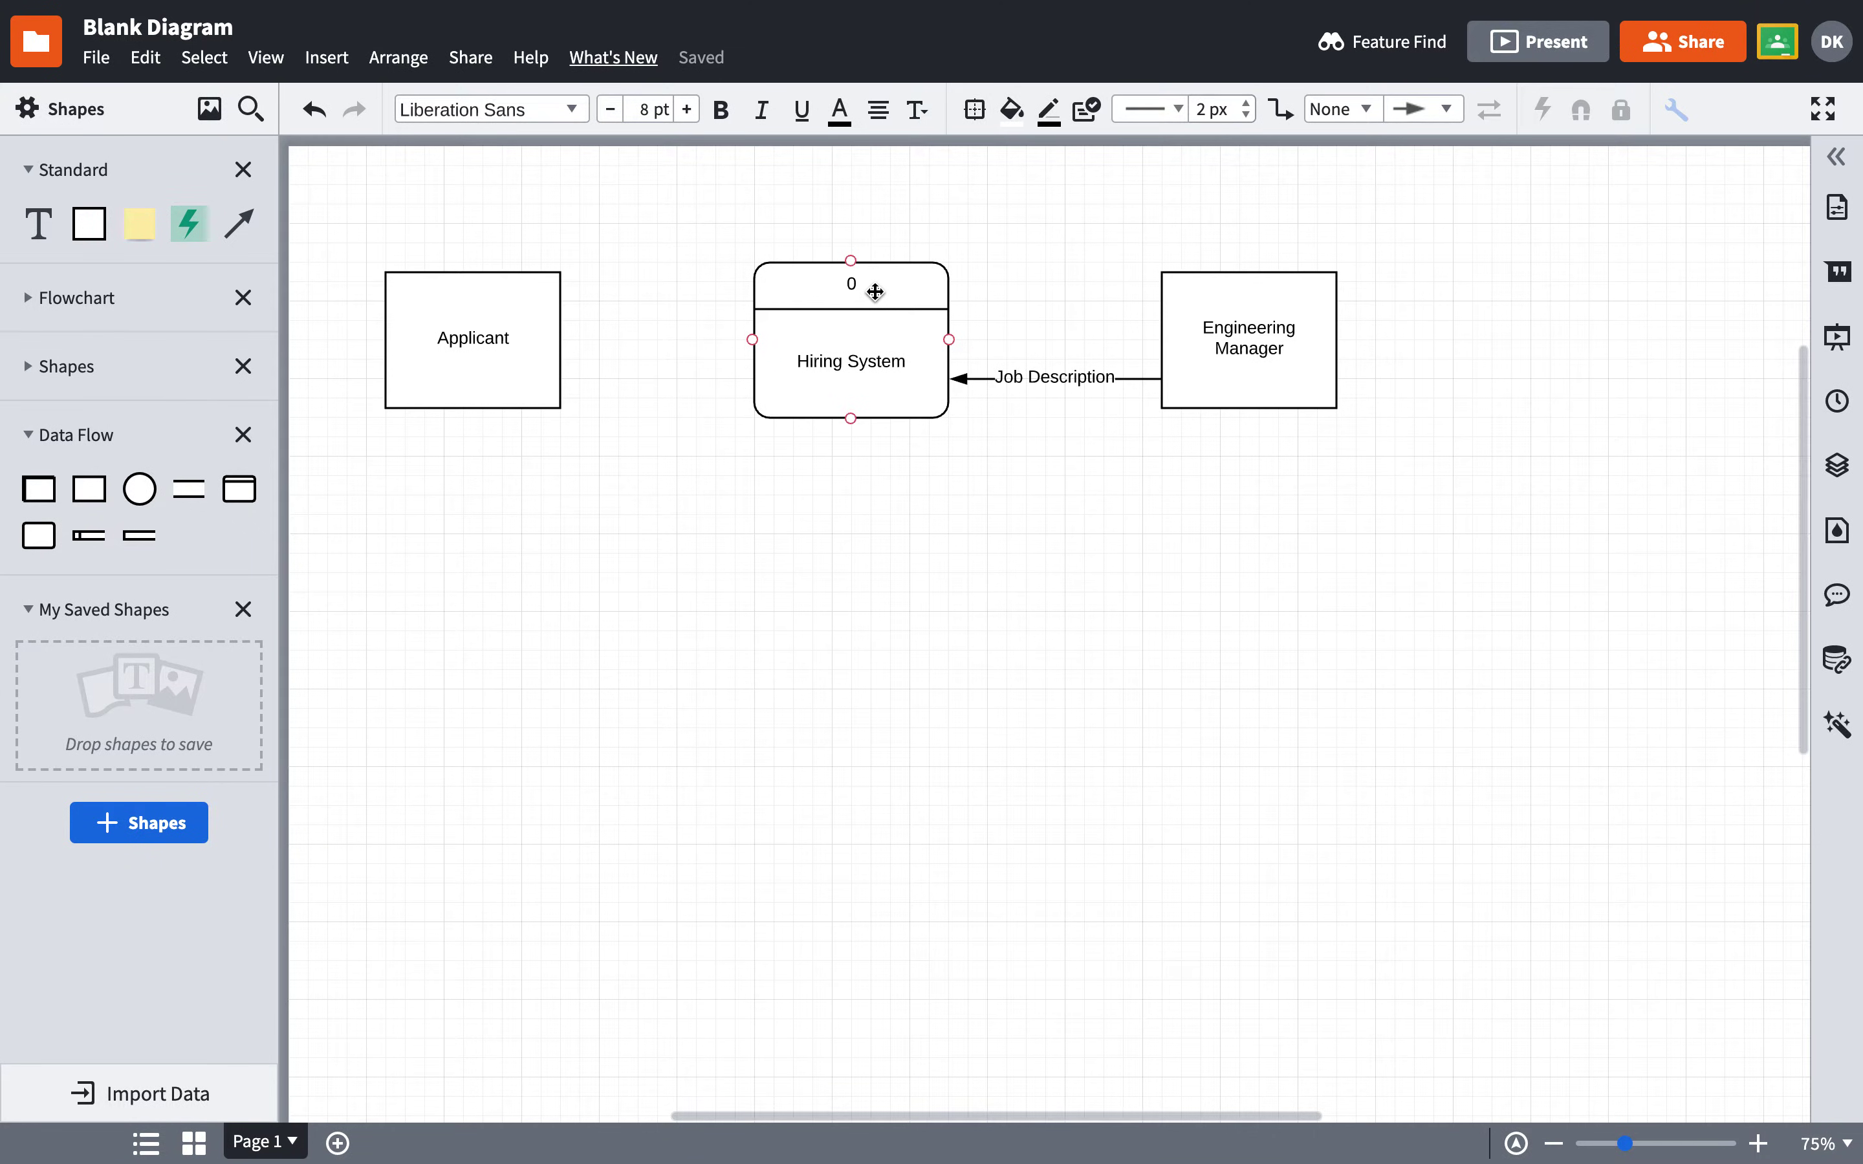
# Draw an arrow from Applicant into Hiring System labelled 'Application'.
pyautogui.click(563, 383)
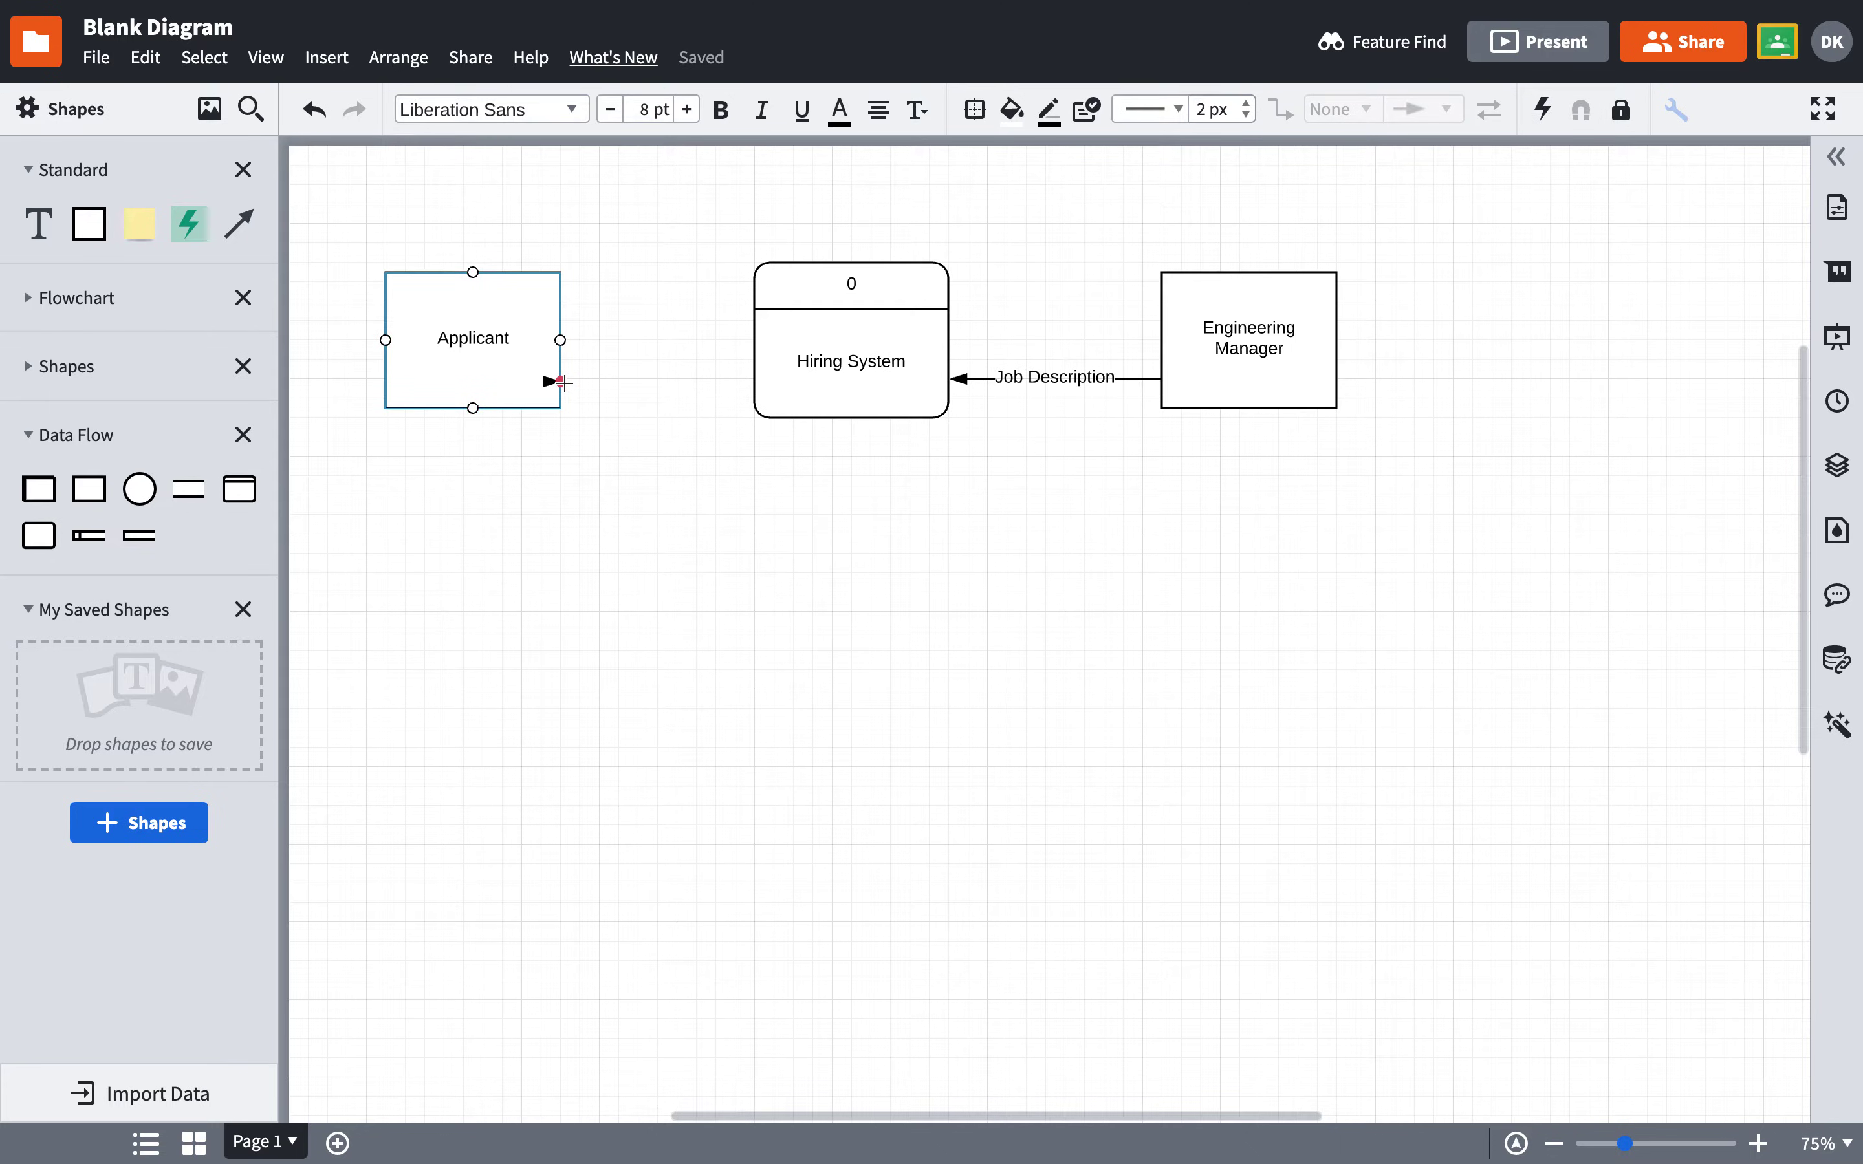
pyautogui.moveTo(563, 383); pyautogui.dragTo(746, 388)
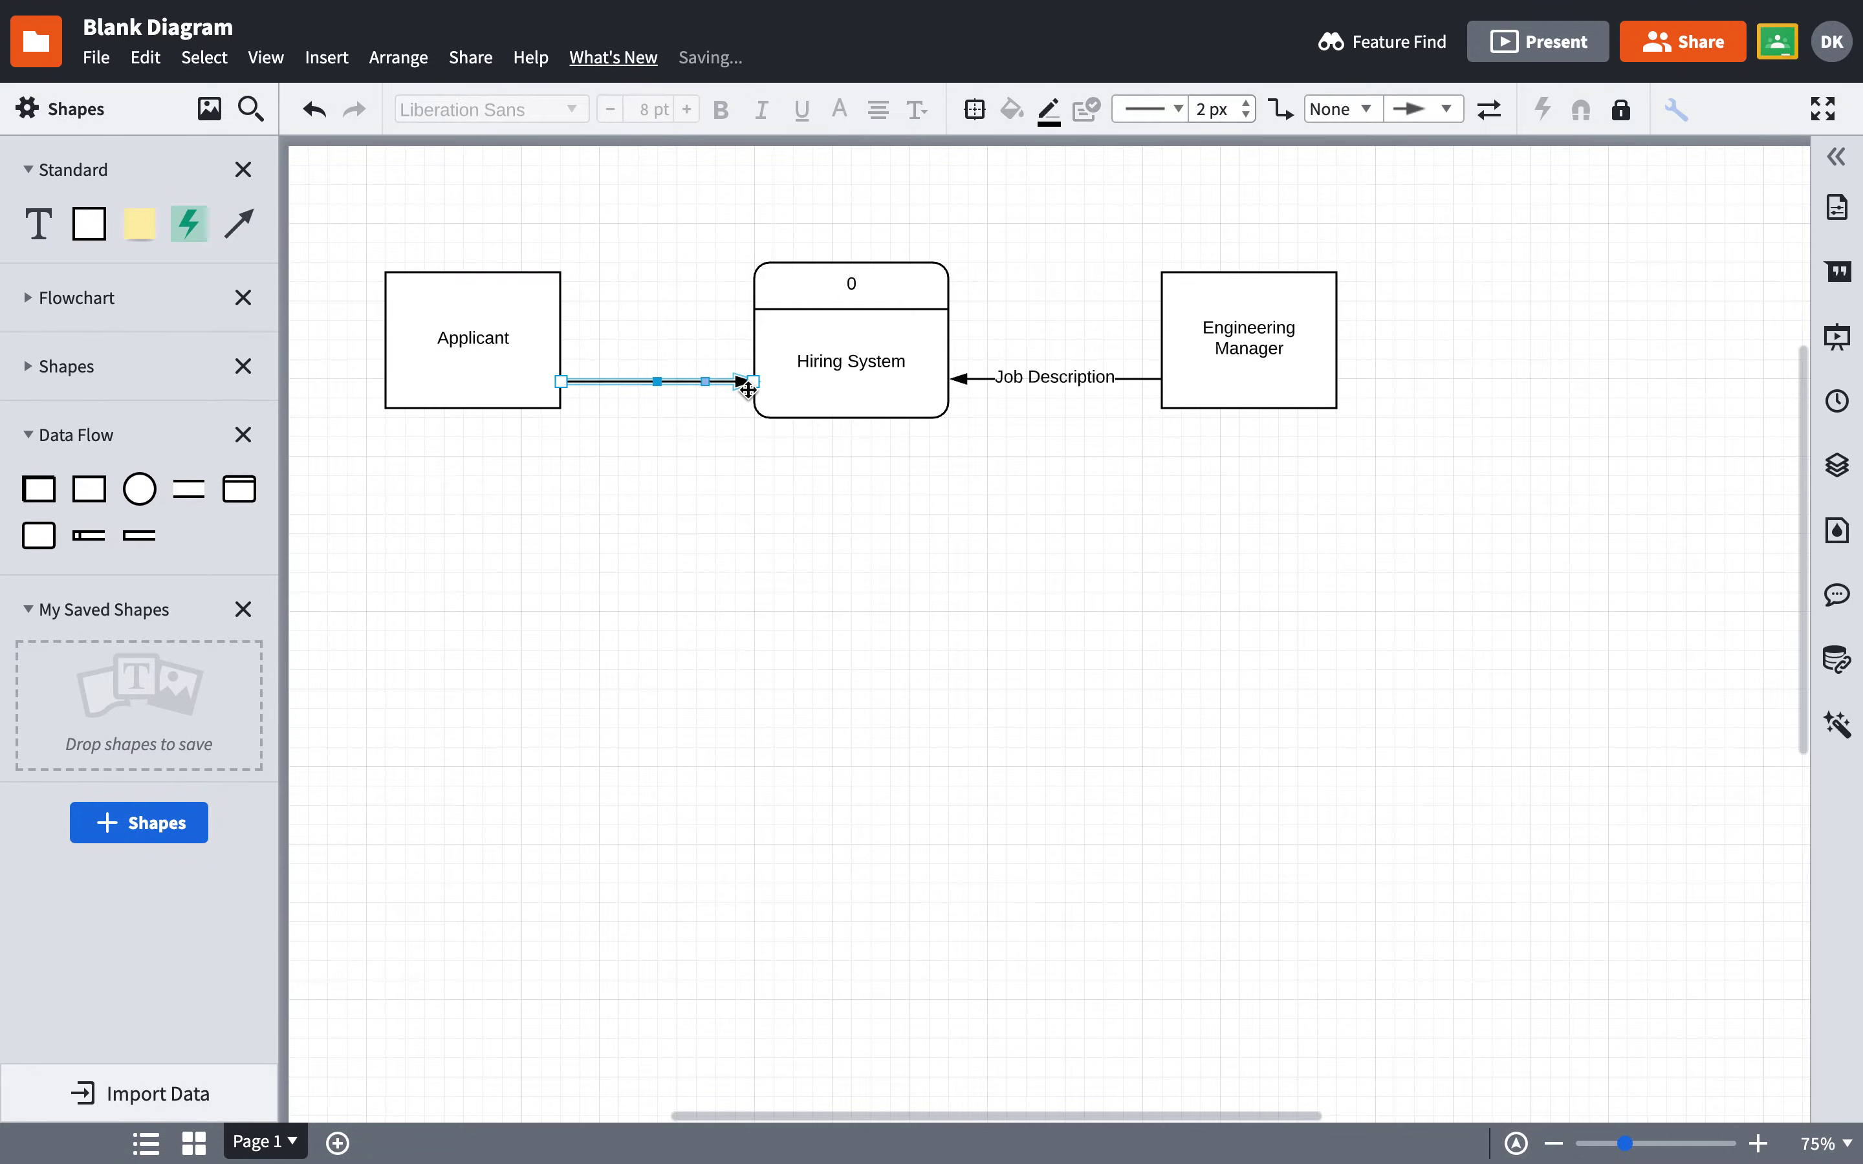
pyautogui.doubleClick(635, 380)
pyautogui.write('App')
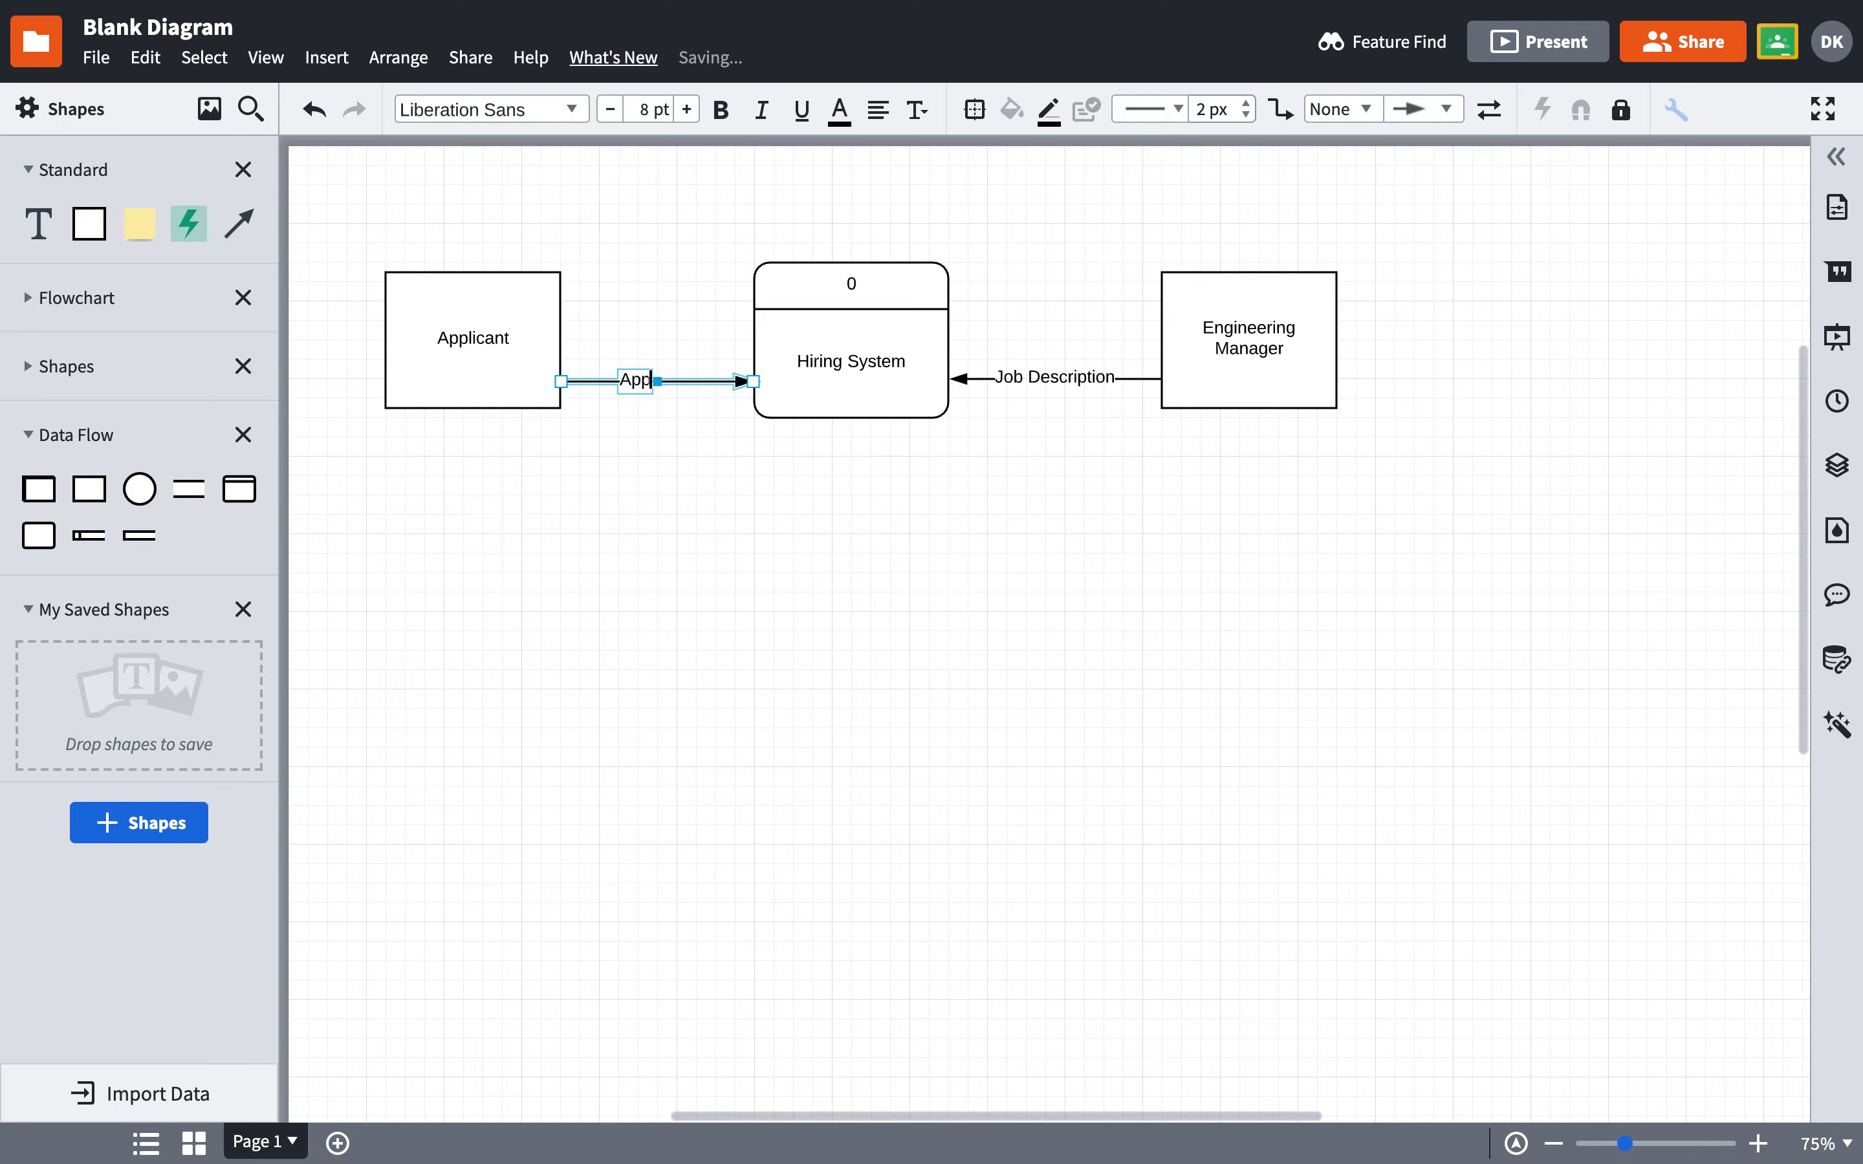
pyautogui.write('lication')
pyautogui.click(1013, 457)
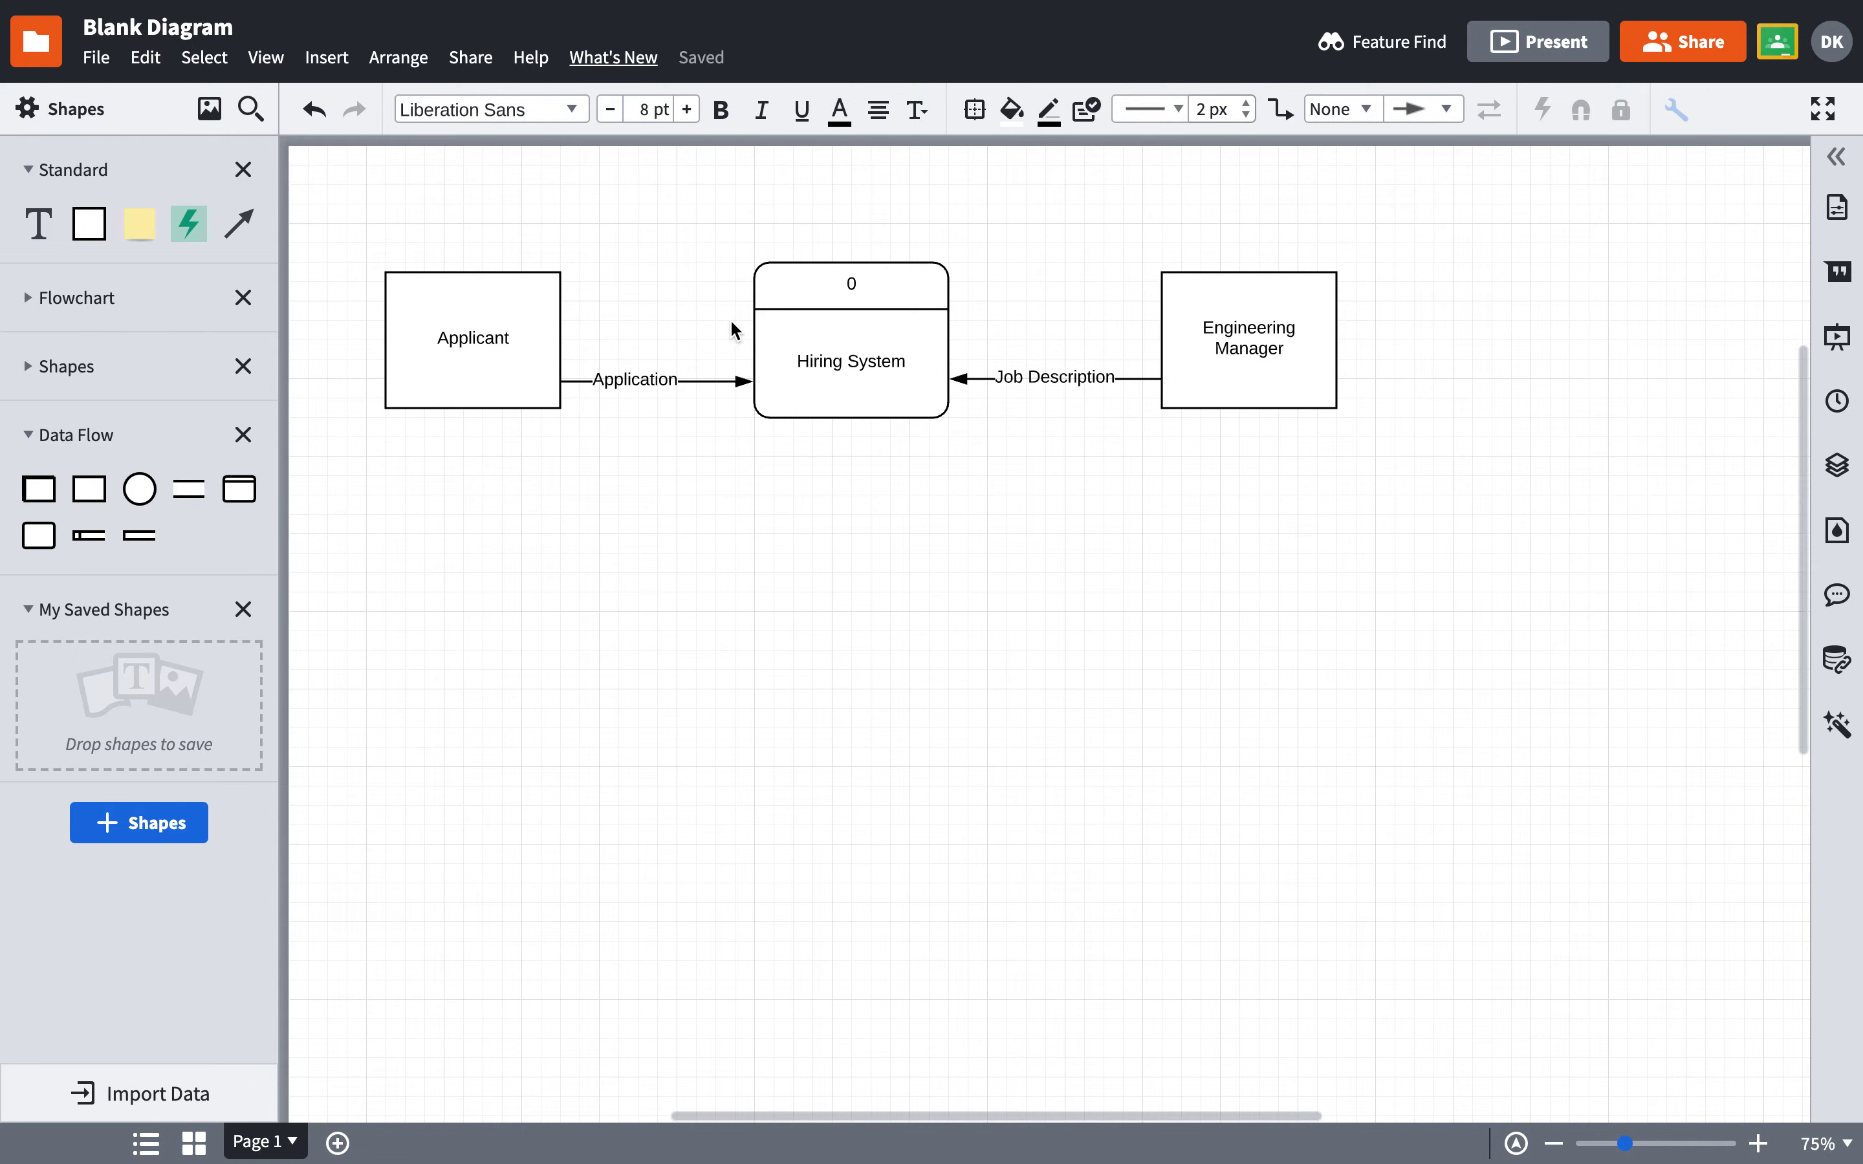
# Draw an arrow from Hiring System to Applicant labelled 'Applicant Interview Schedule' over multiple lines.
pyautogui.moveTo(758, 327); pyautogui.dragTo(558, 330)
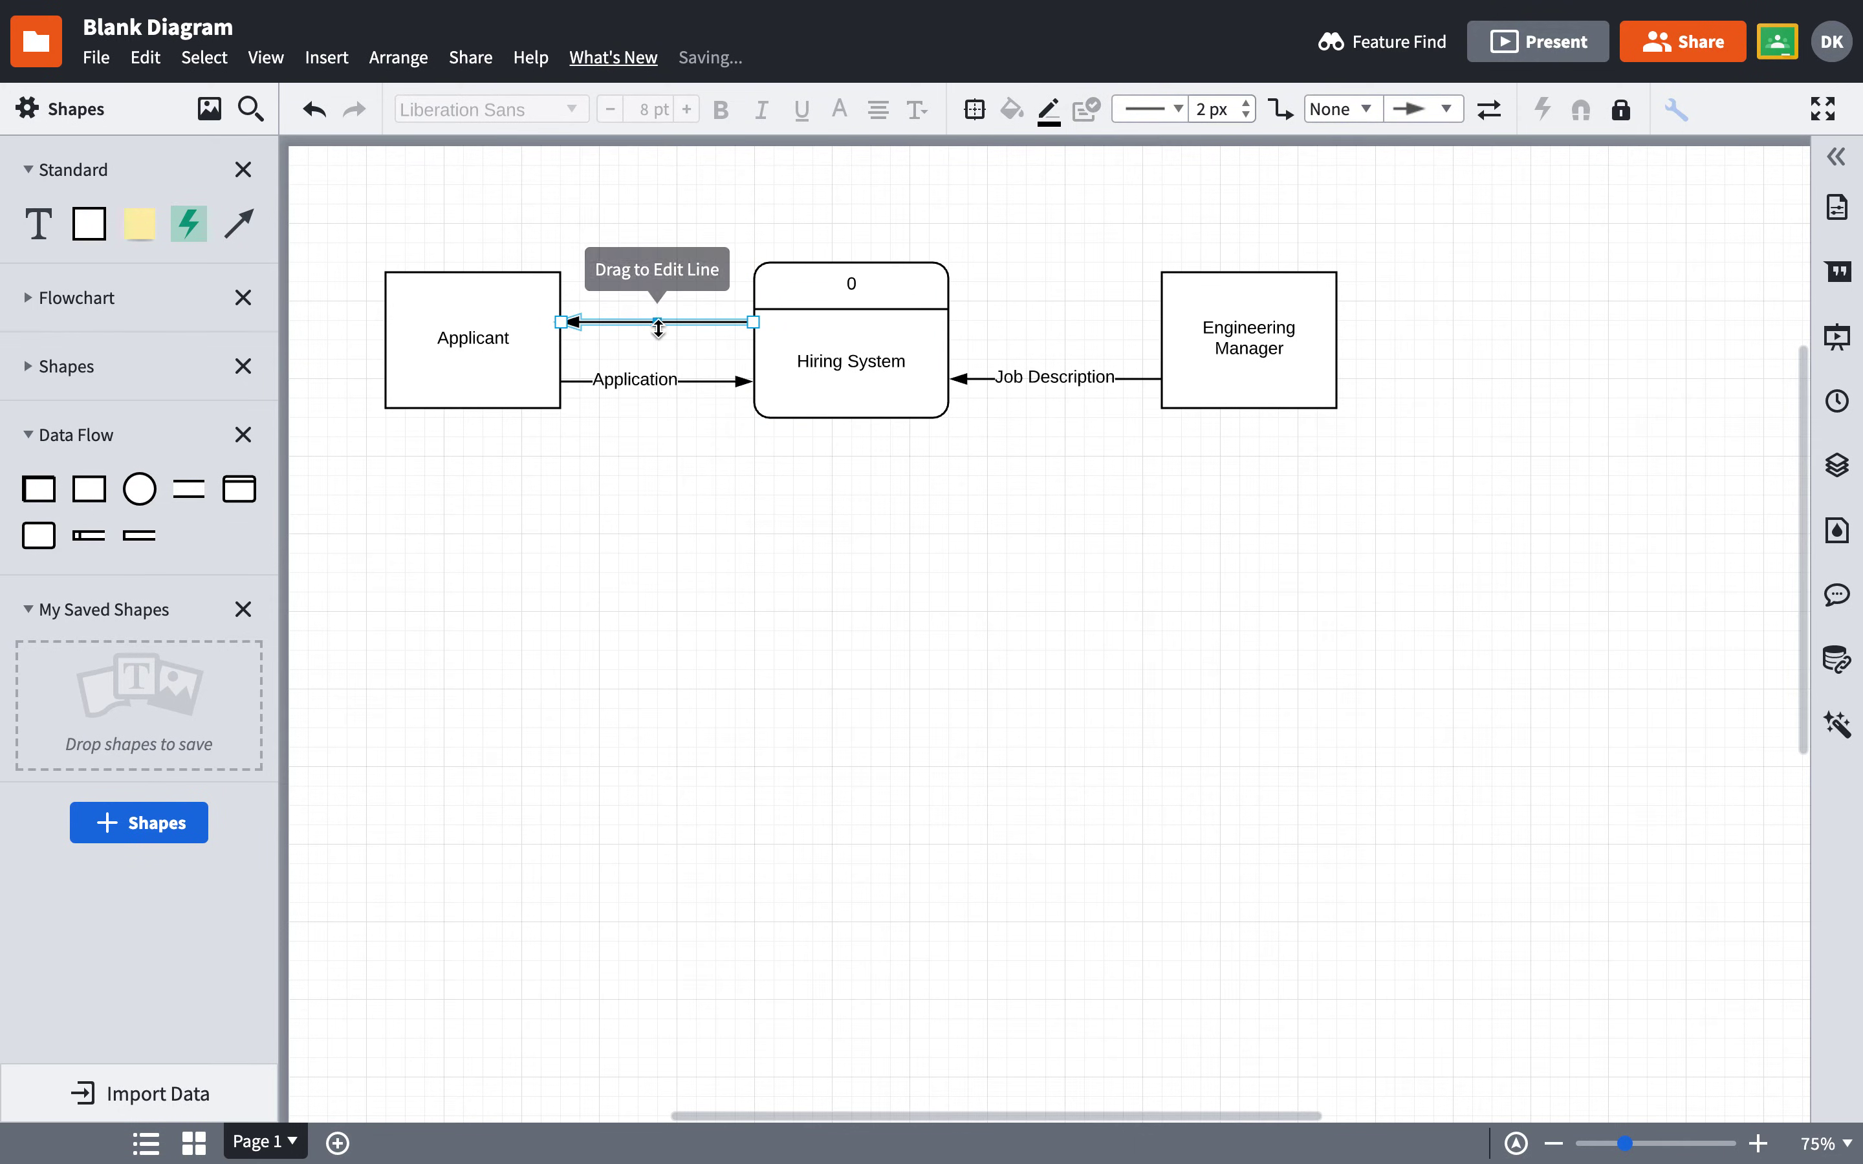
pyautogui.doubleClick(636, 319)
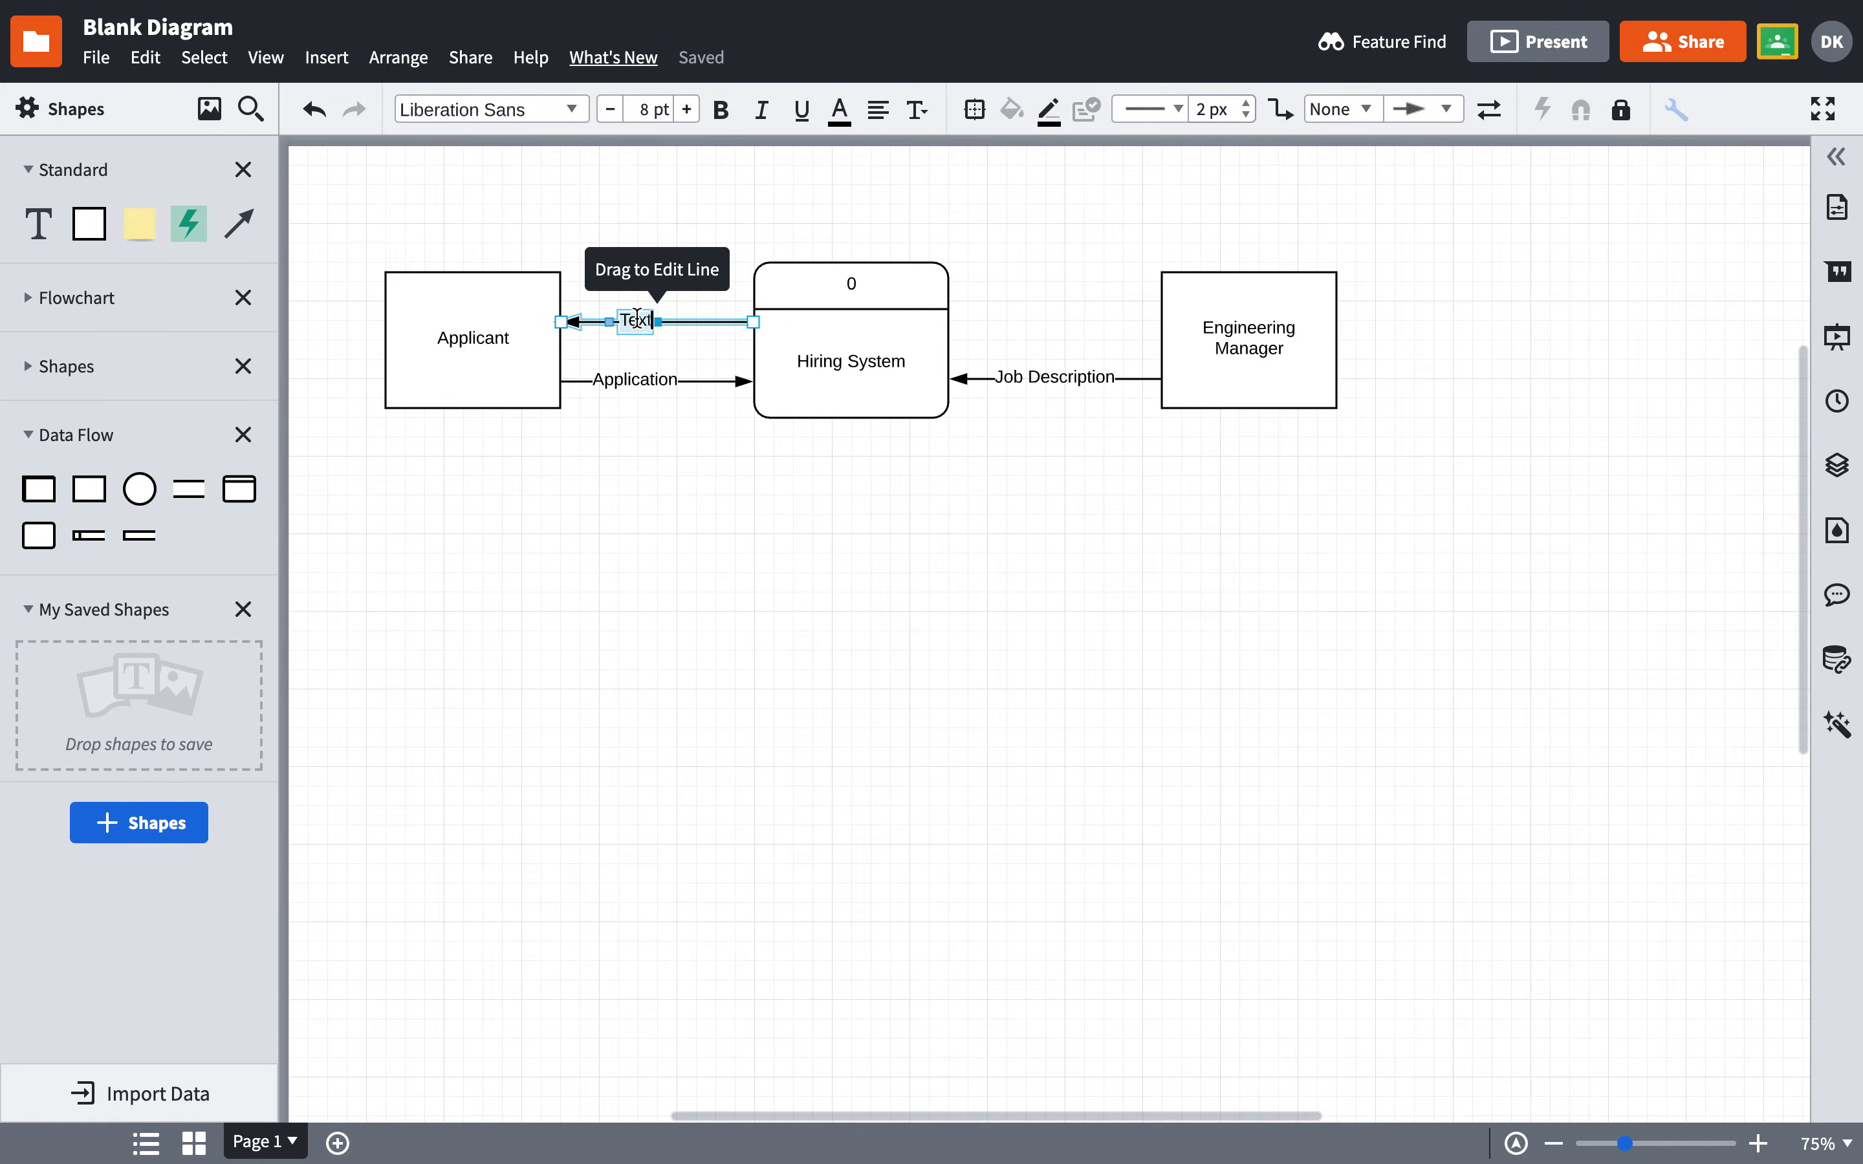
pyautogui.write('Applicant')
pyautogui.press('Return')
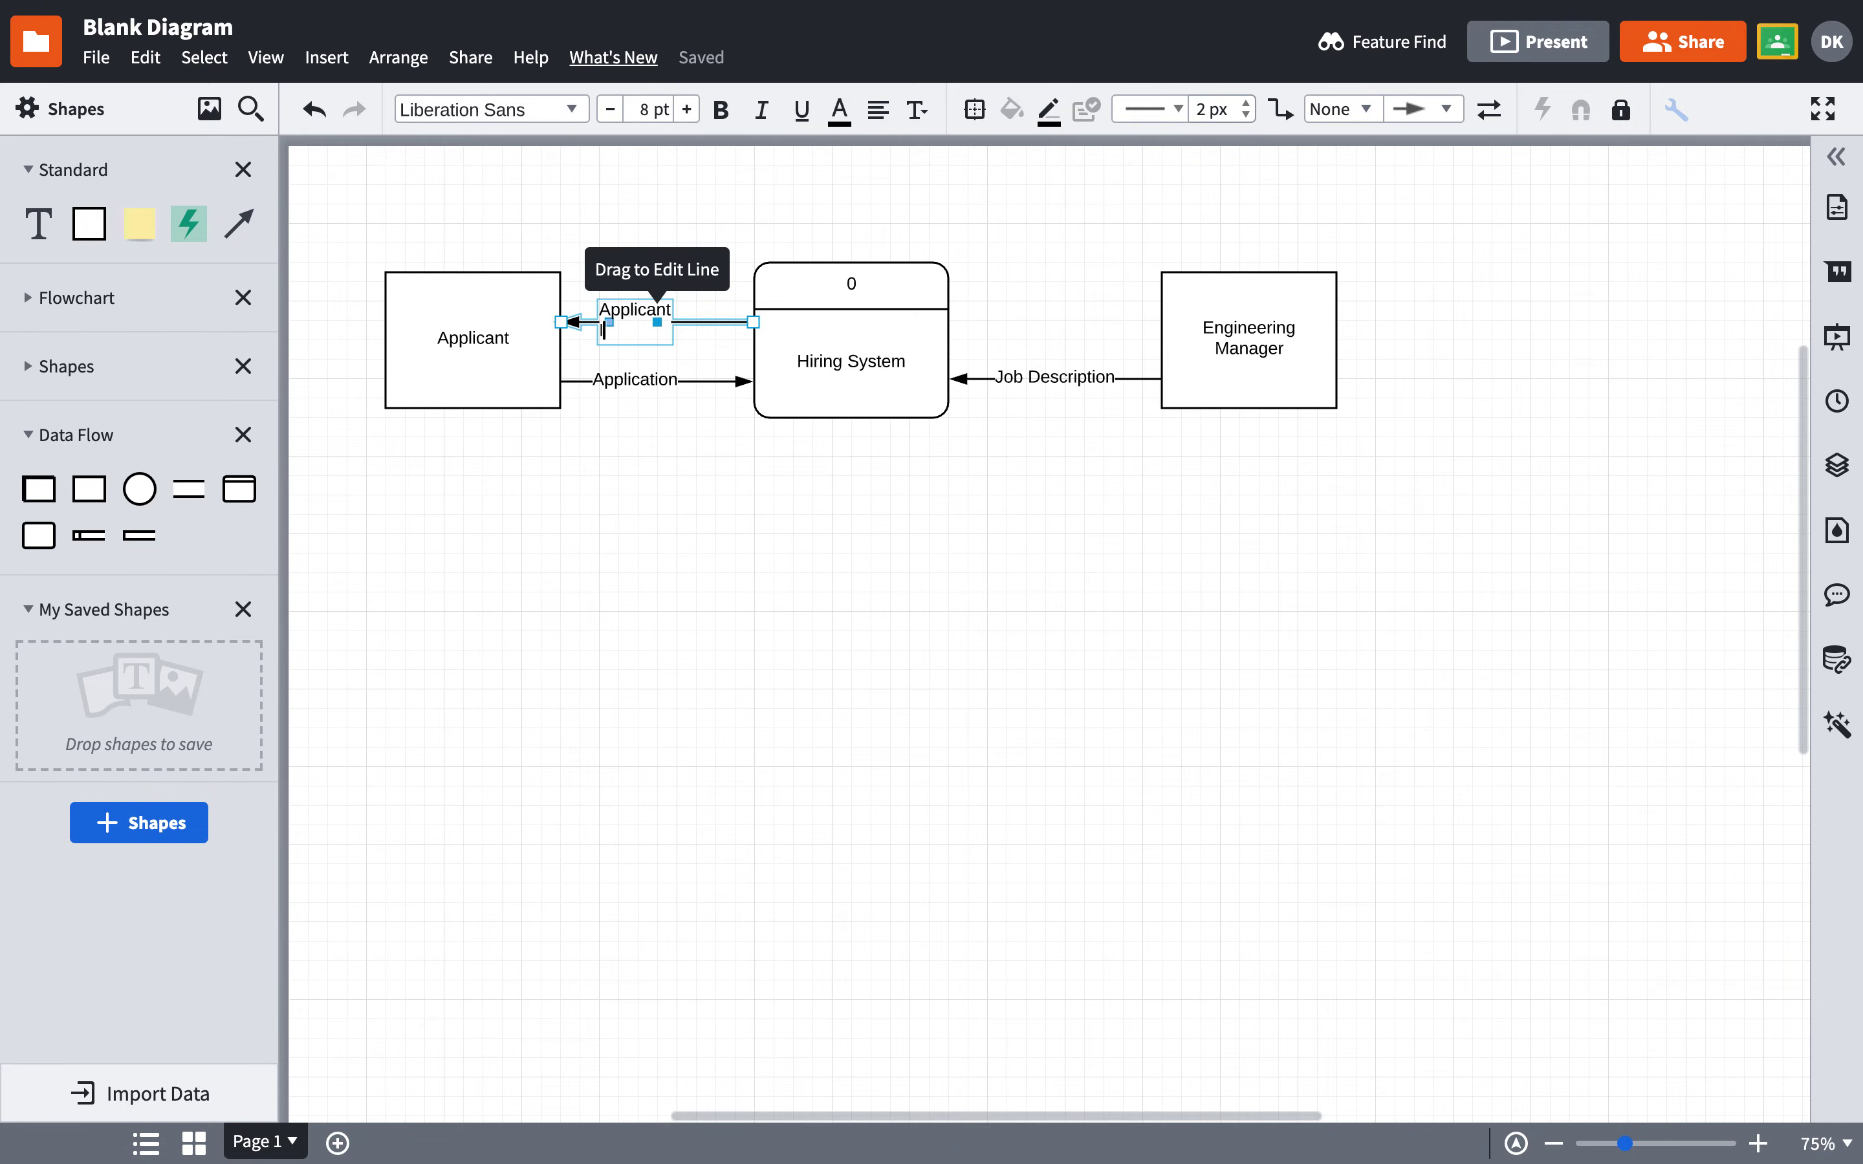
pyautogui.write('Interview Sc')
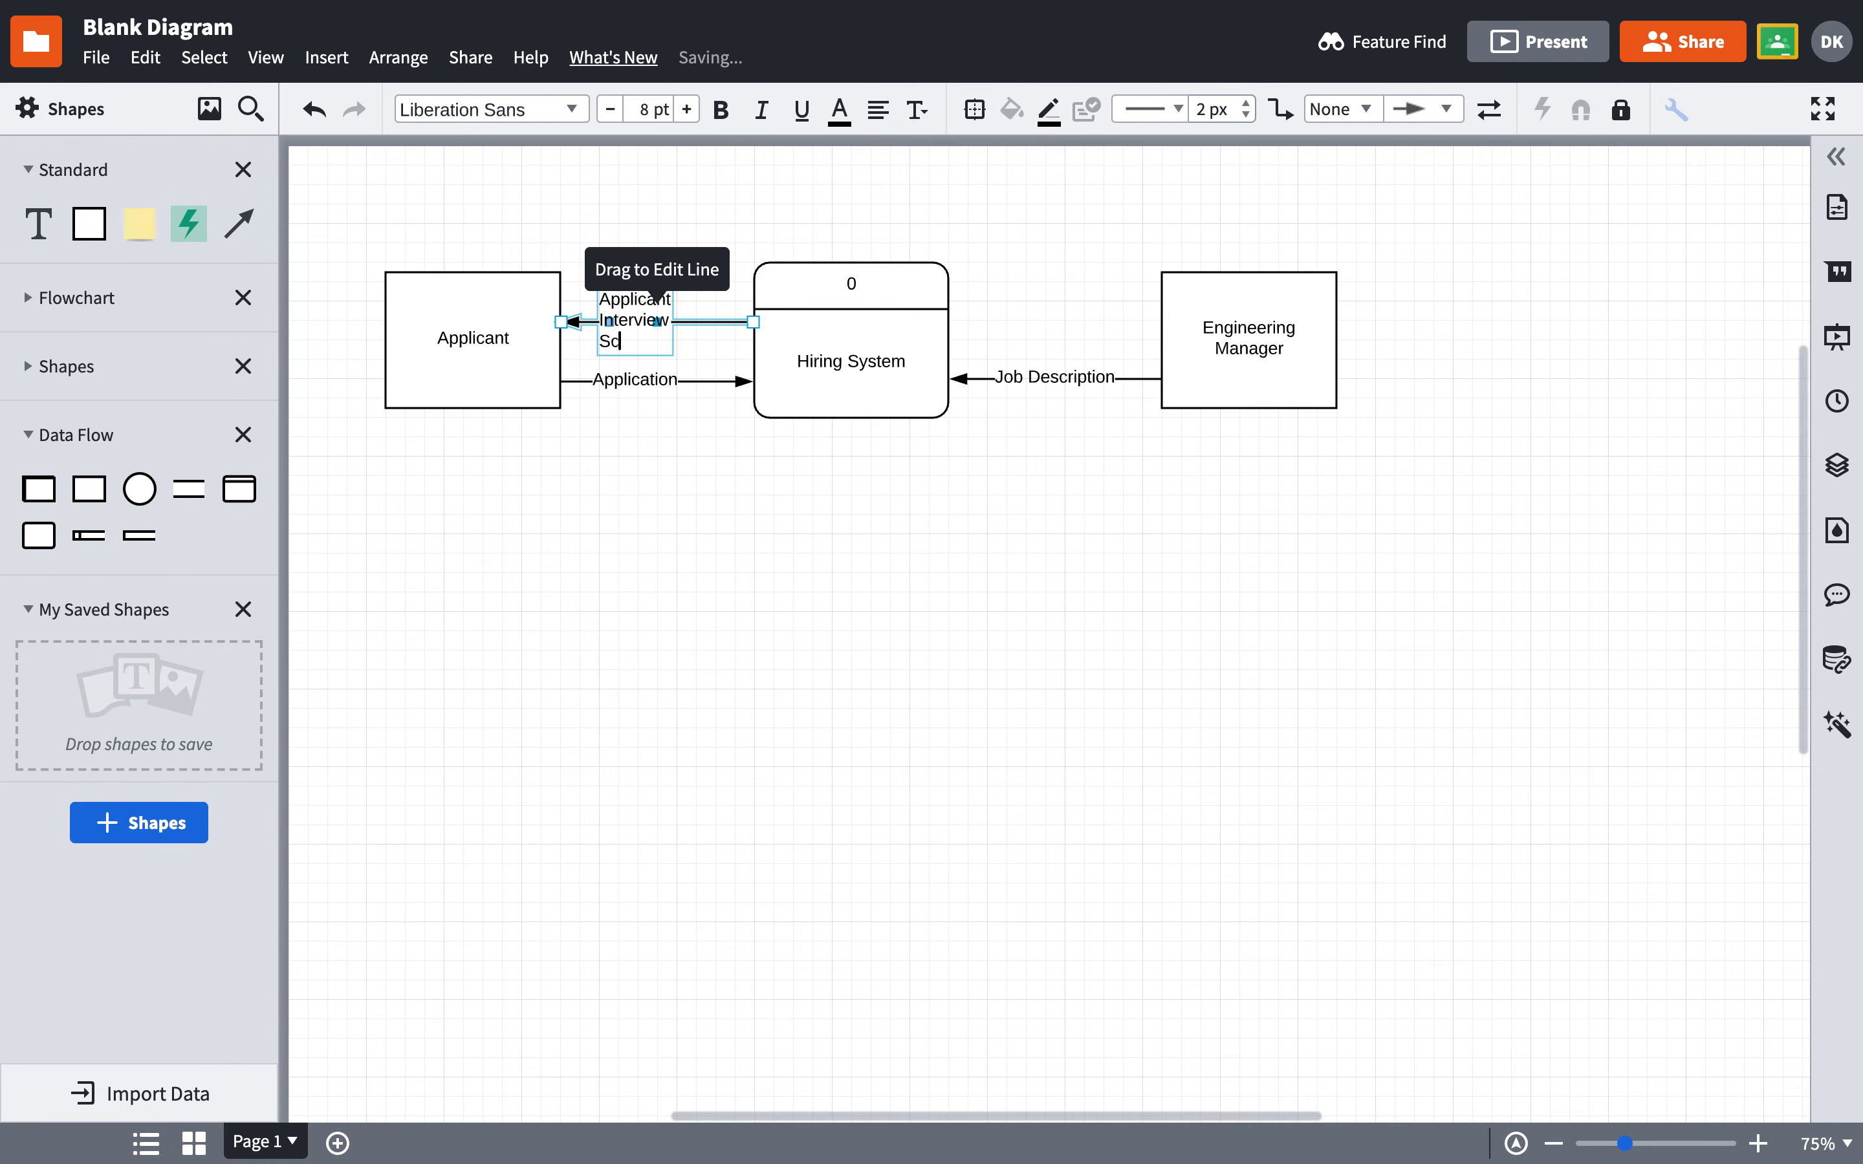
pyautogui.write('hedule')
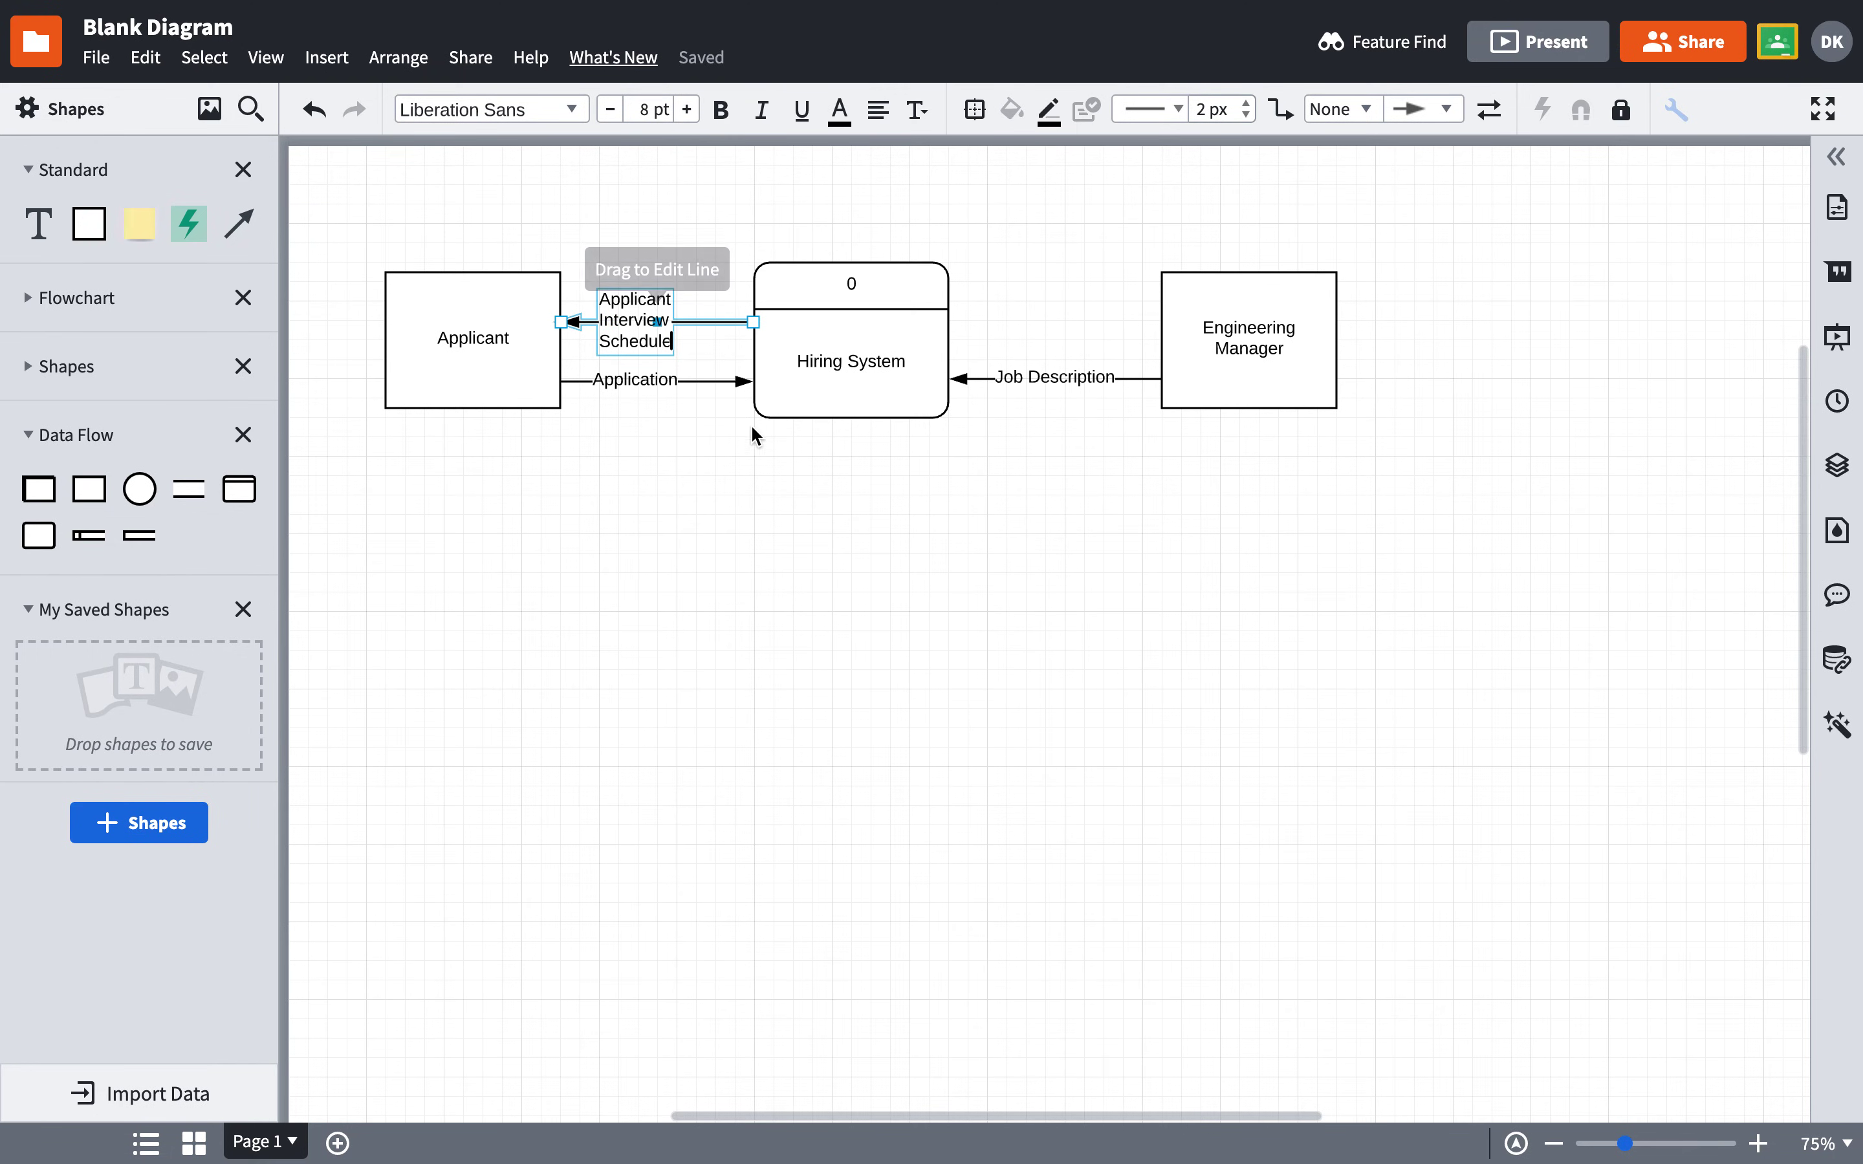
pyautogui.click(997, 348)
pyautogui.click(952, 315)
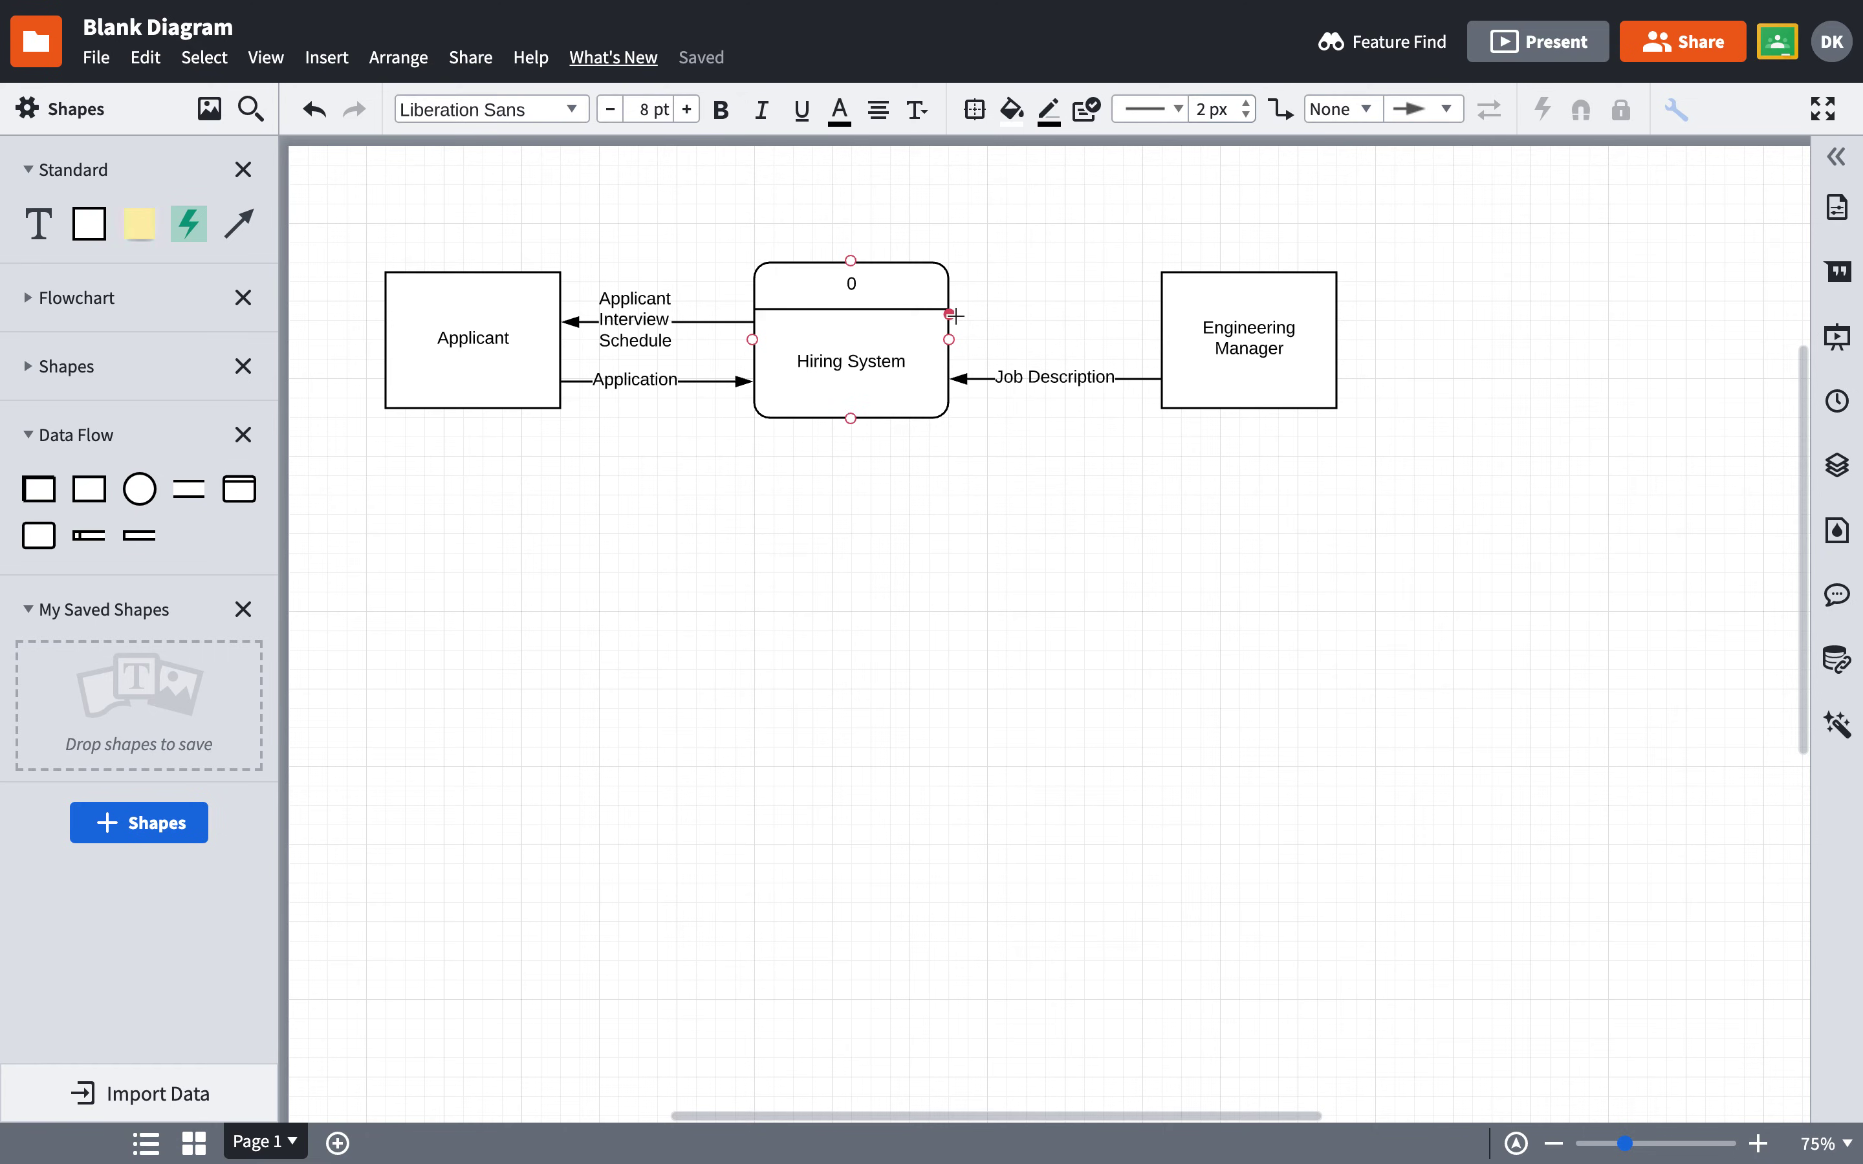
# Draw an arrow from Hiring System to Engineering Manager labelled 'Manager Interview Schedule' on three lines.
pyautogui.moveTo(953, 315); pyautogui.dragTo(1161, 315)
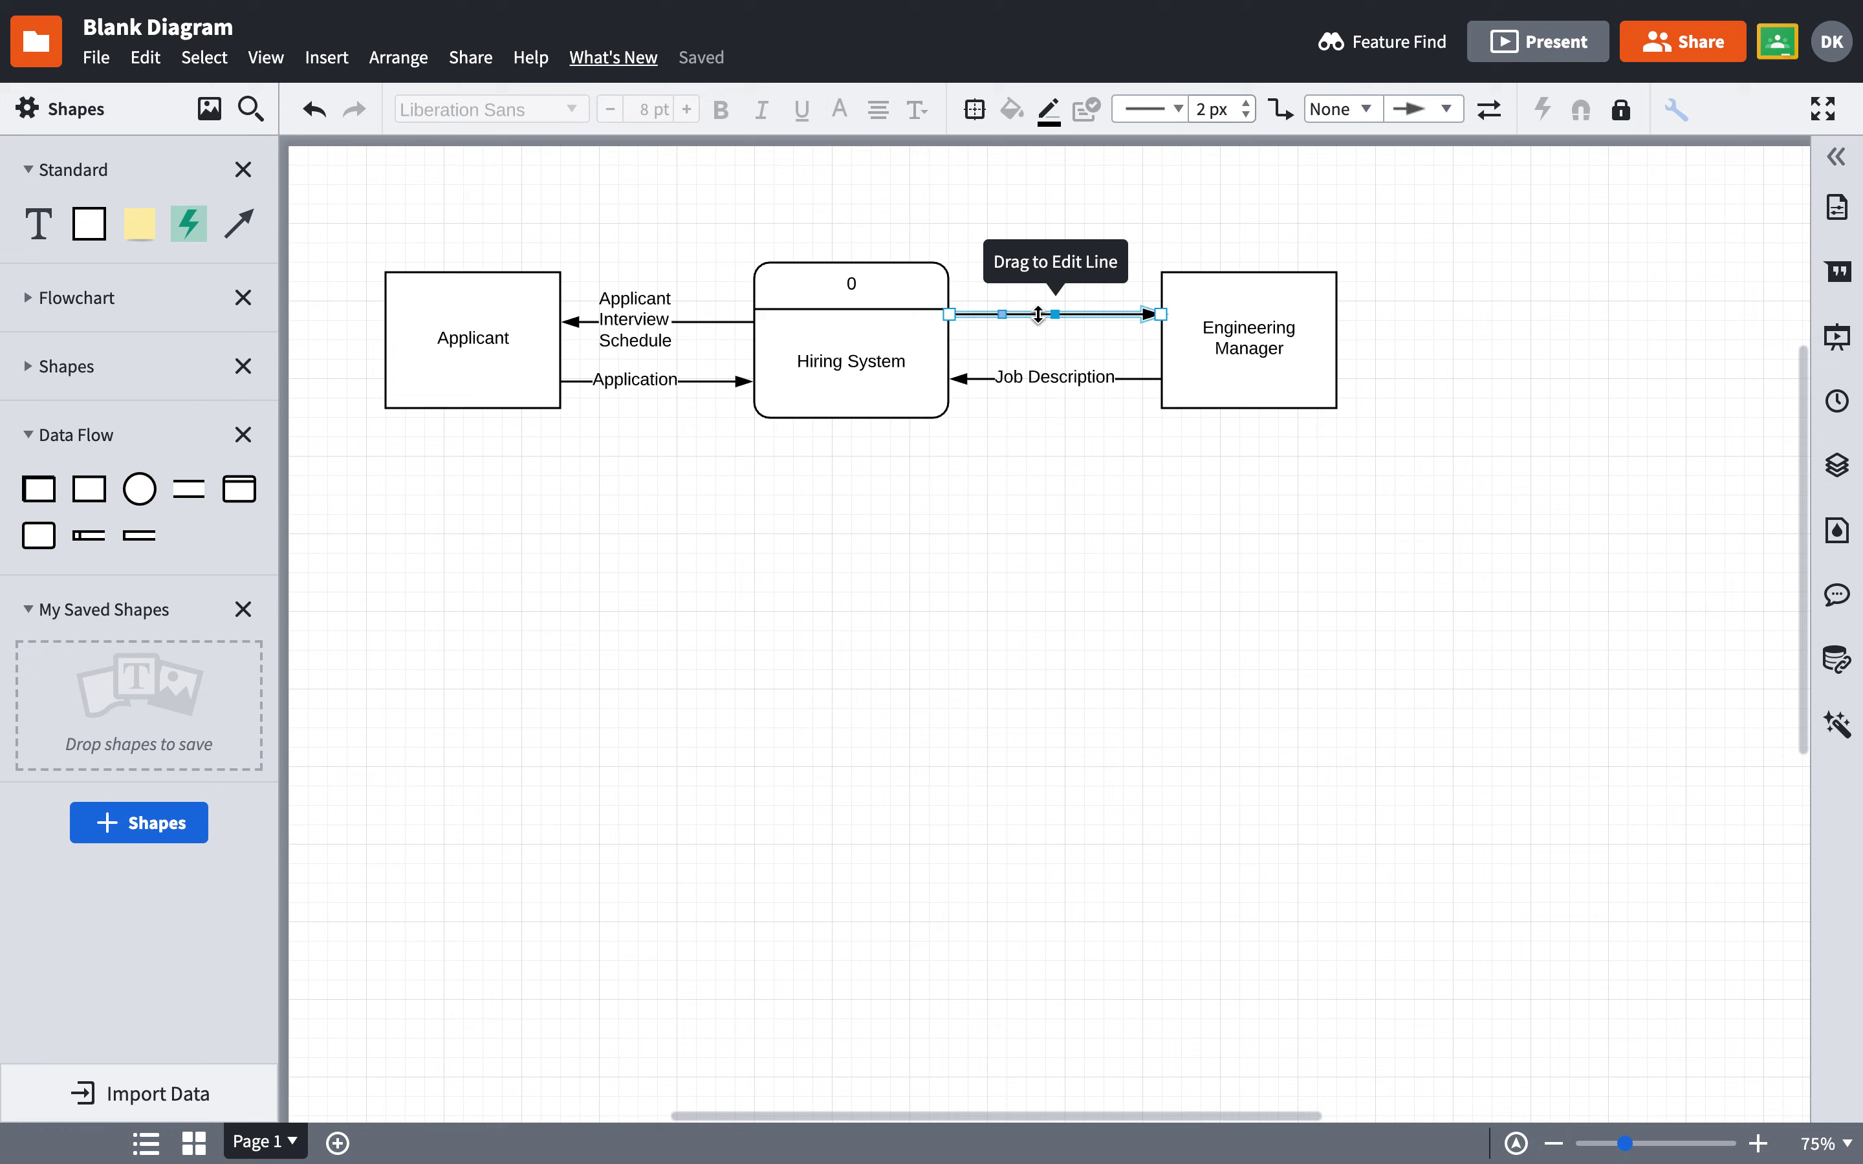
pyautogui.doubleClick(1037, 314)
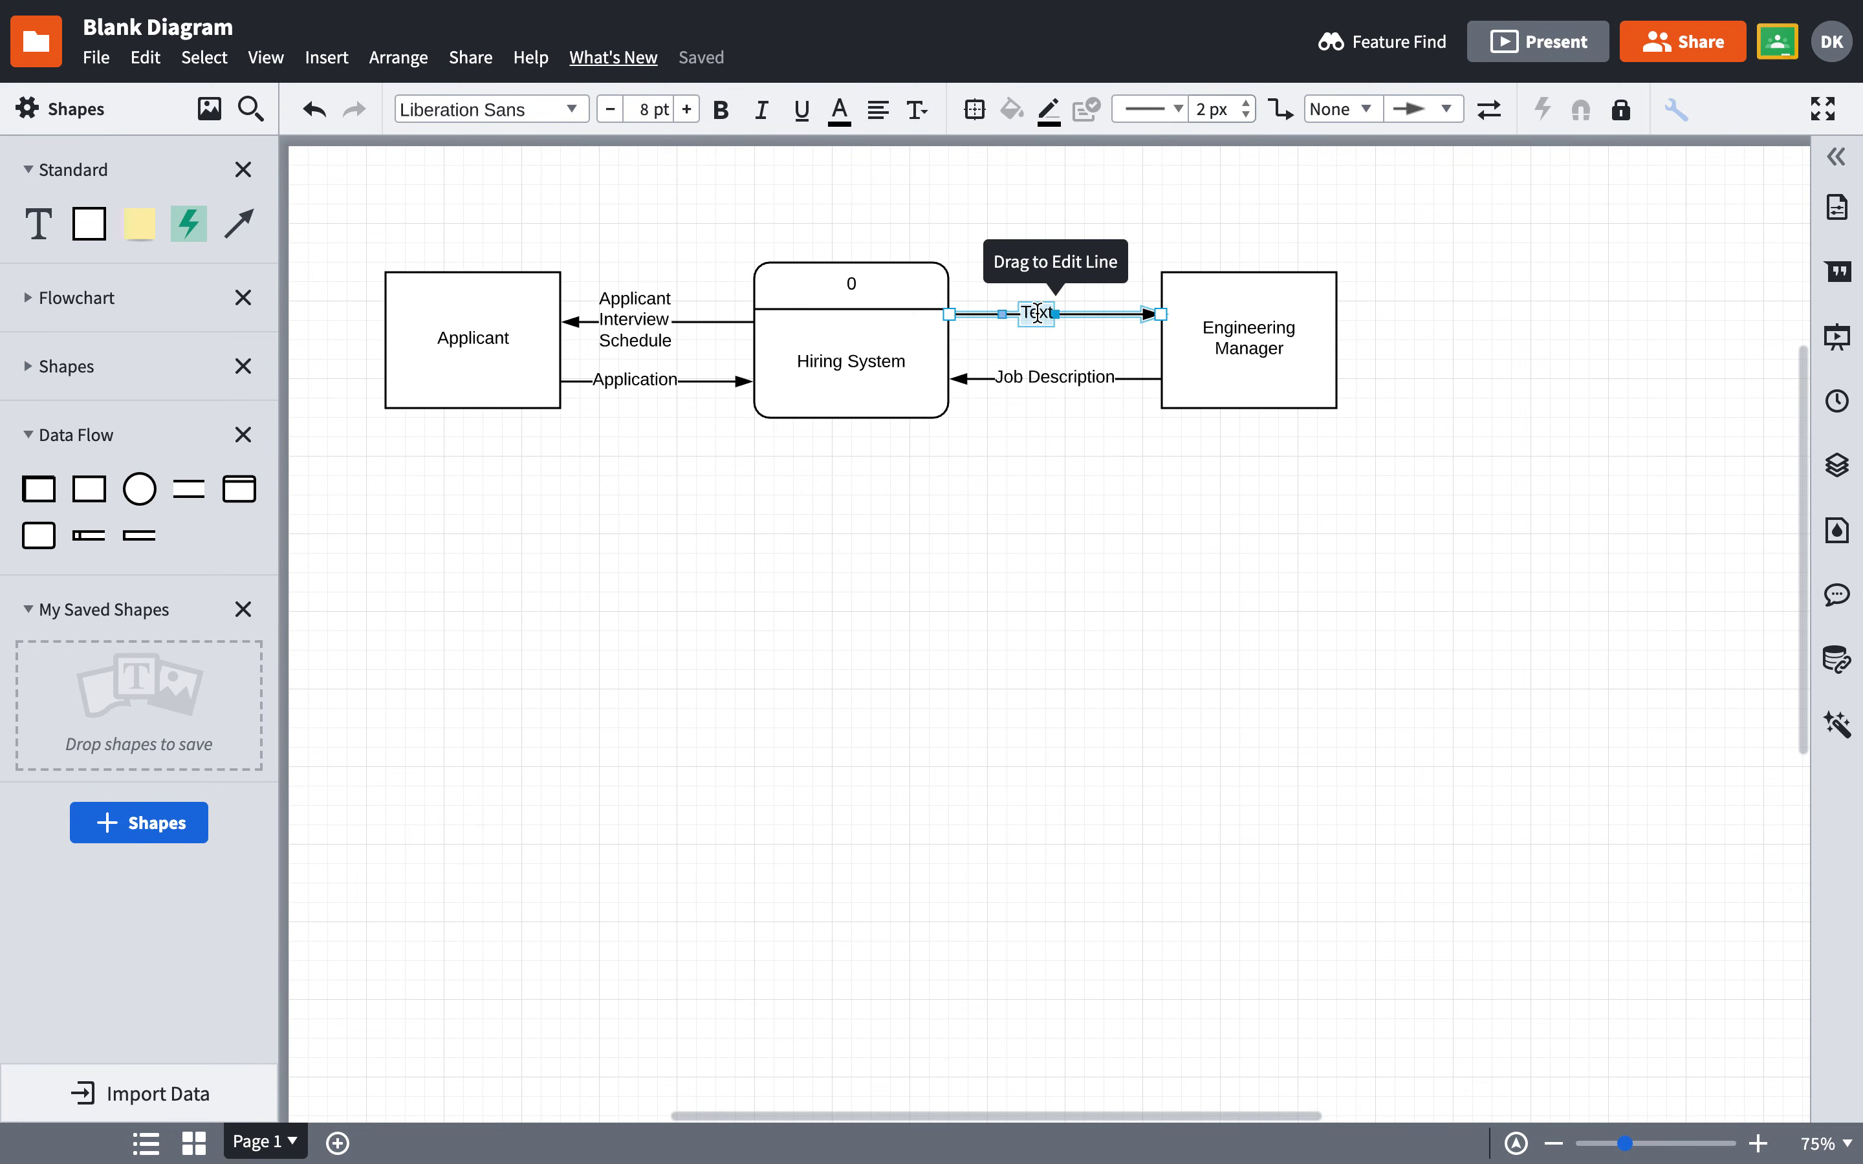
pyautogui.write('Marager')
pyautogui.press('Return')
pyautogui.write('Intev')
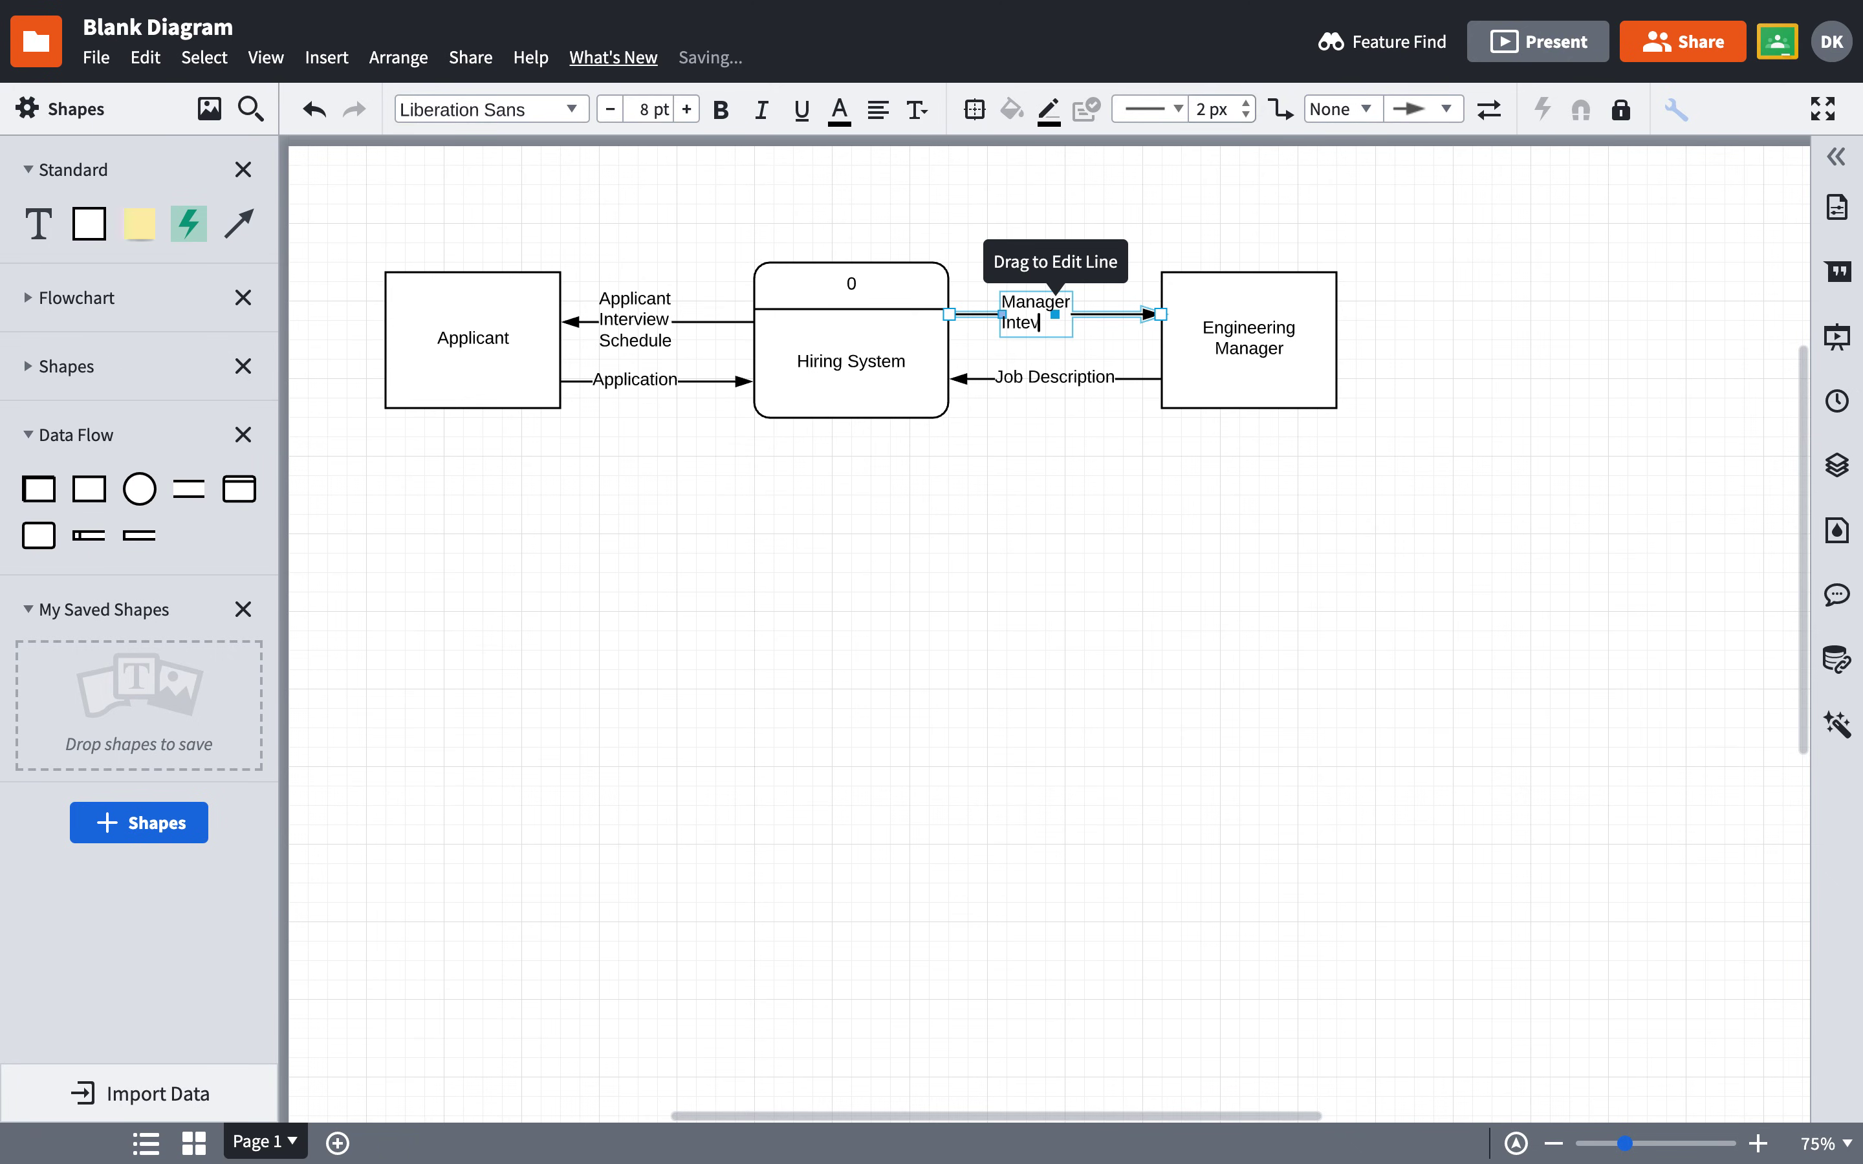
pyautogui.press('BackSpace')
pyautogui.write('rview')
pyautogui.press('Return')
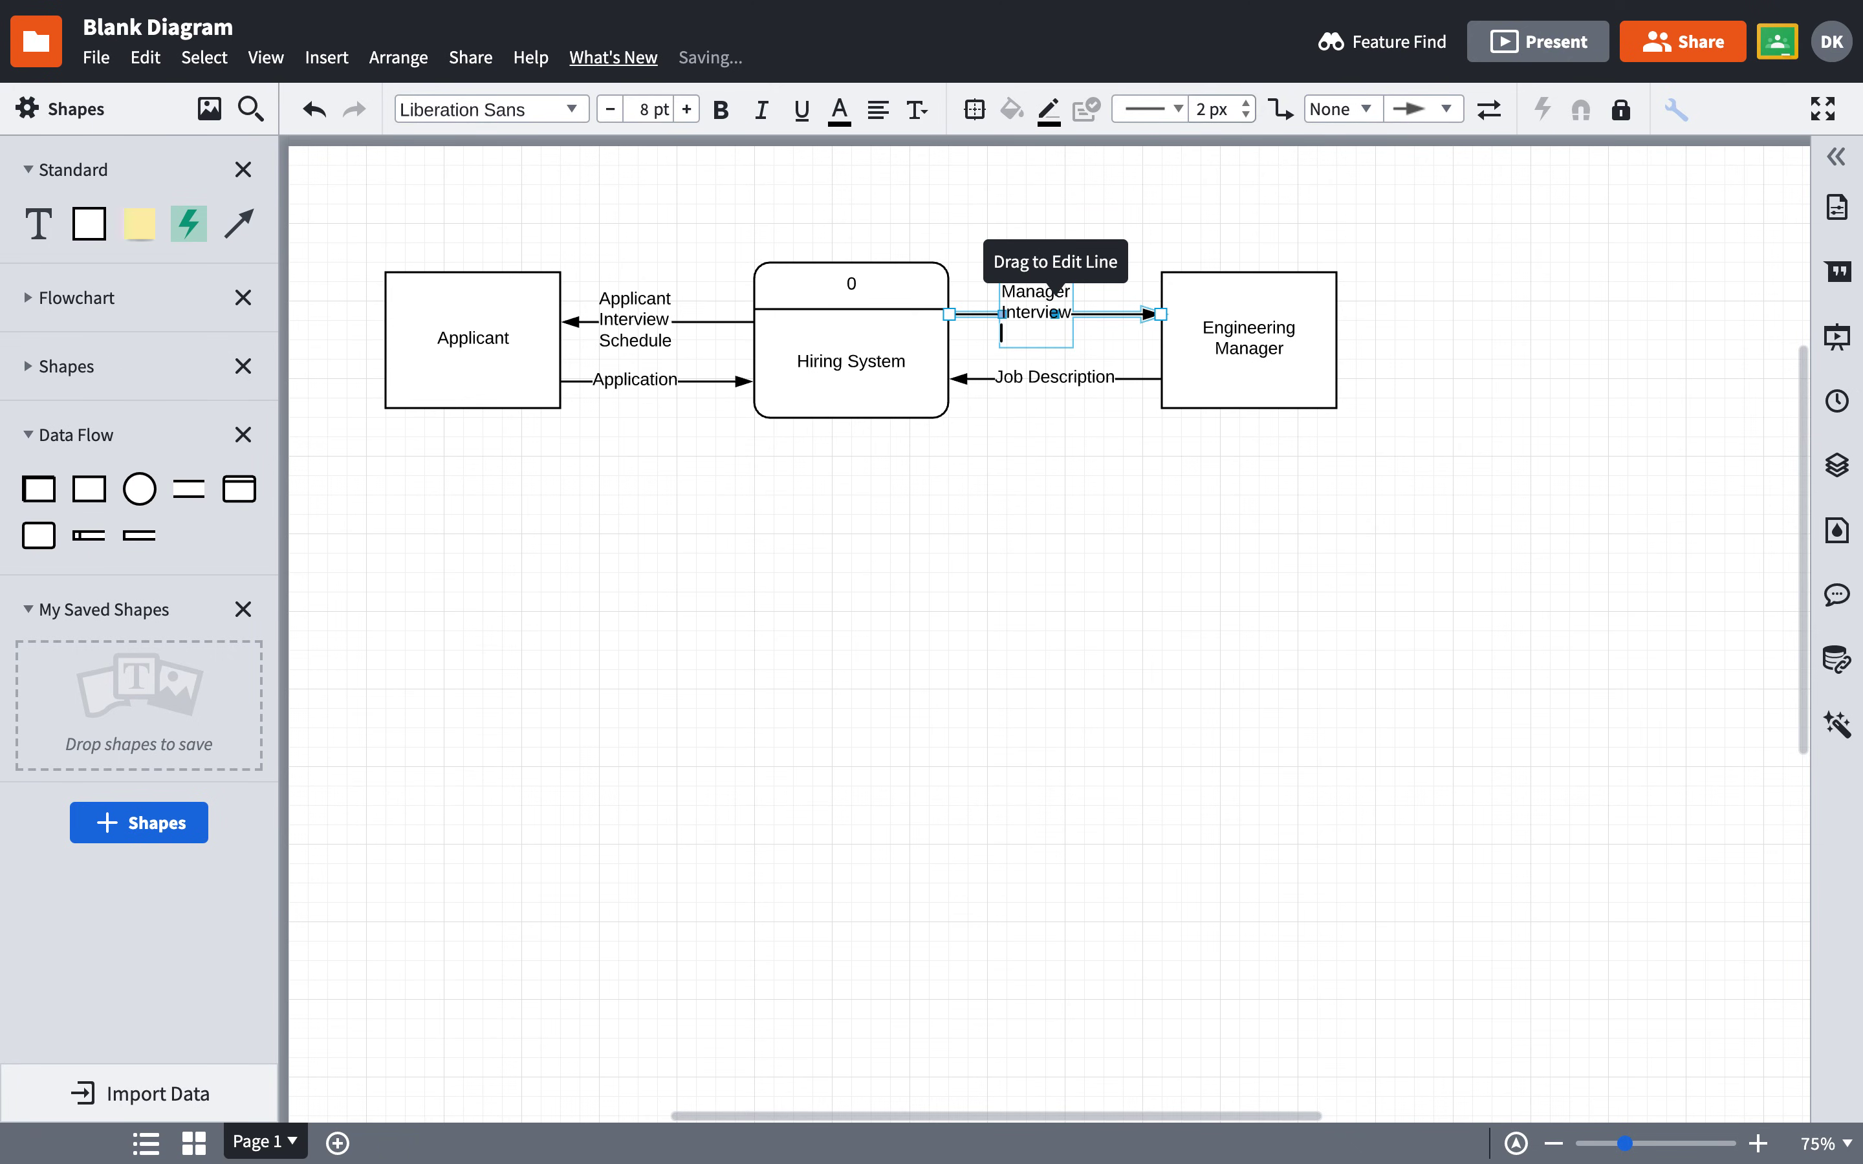
pyautogui.write('Schedule')
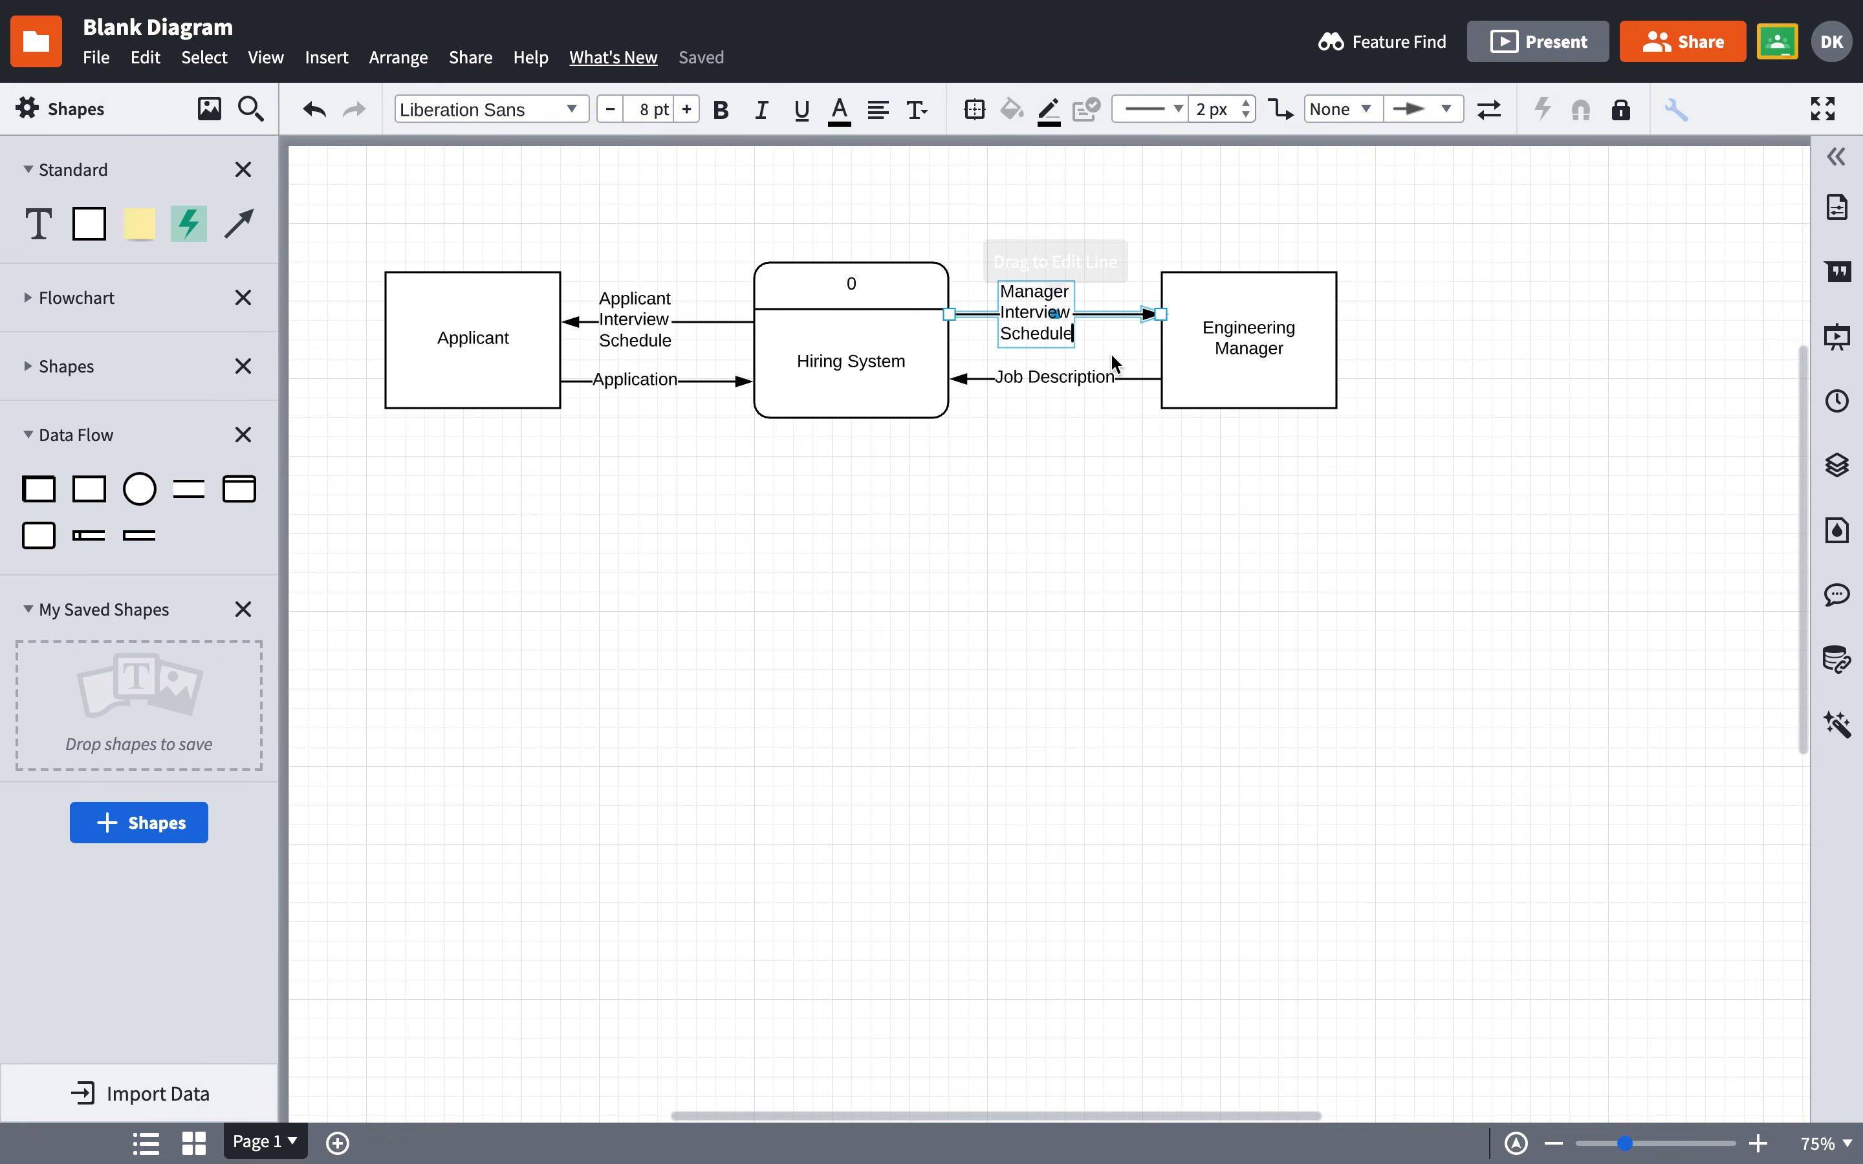
pyautogui.click(1198, 613)
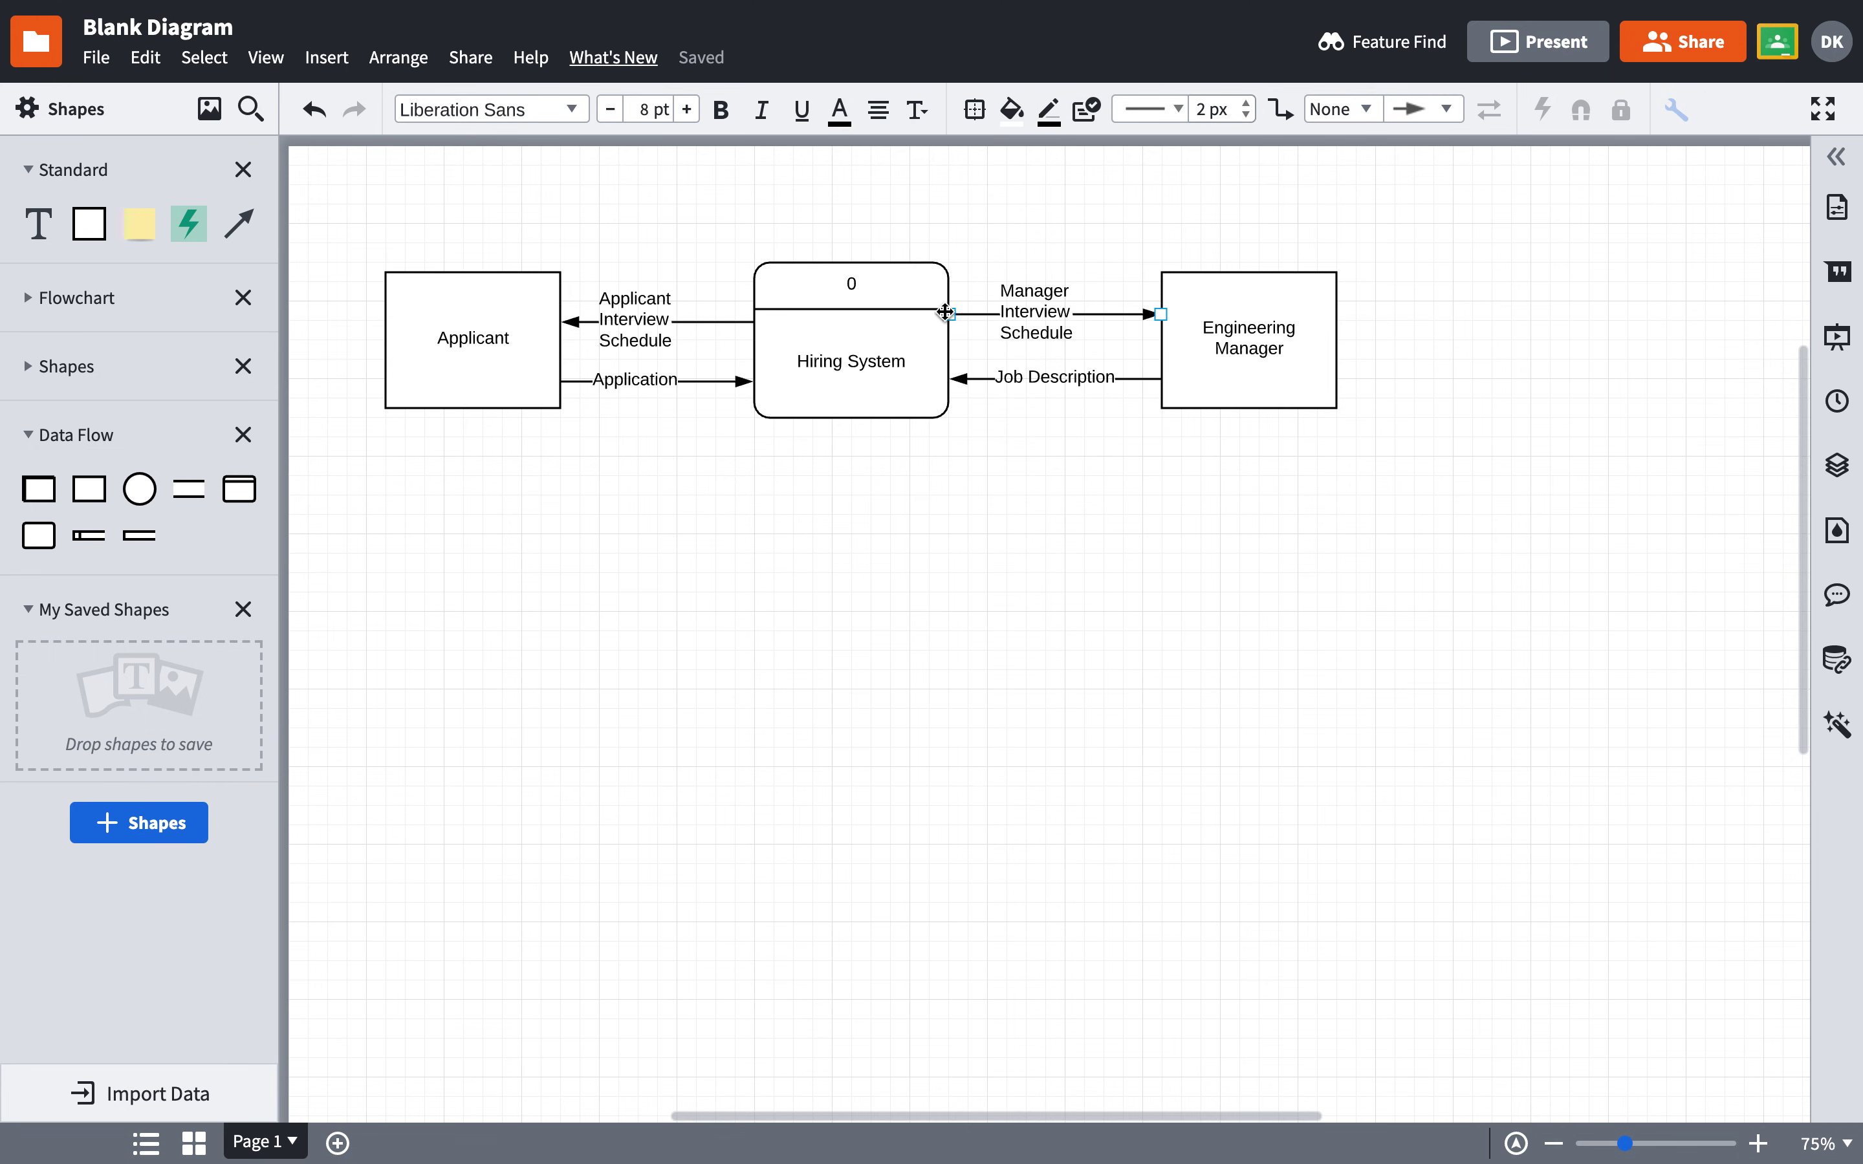
pyautogui.click(643, 316)
pyautogui.click(728, 247)
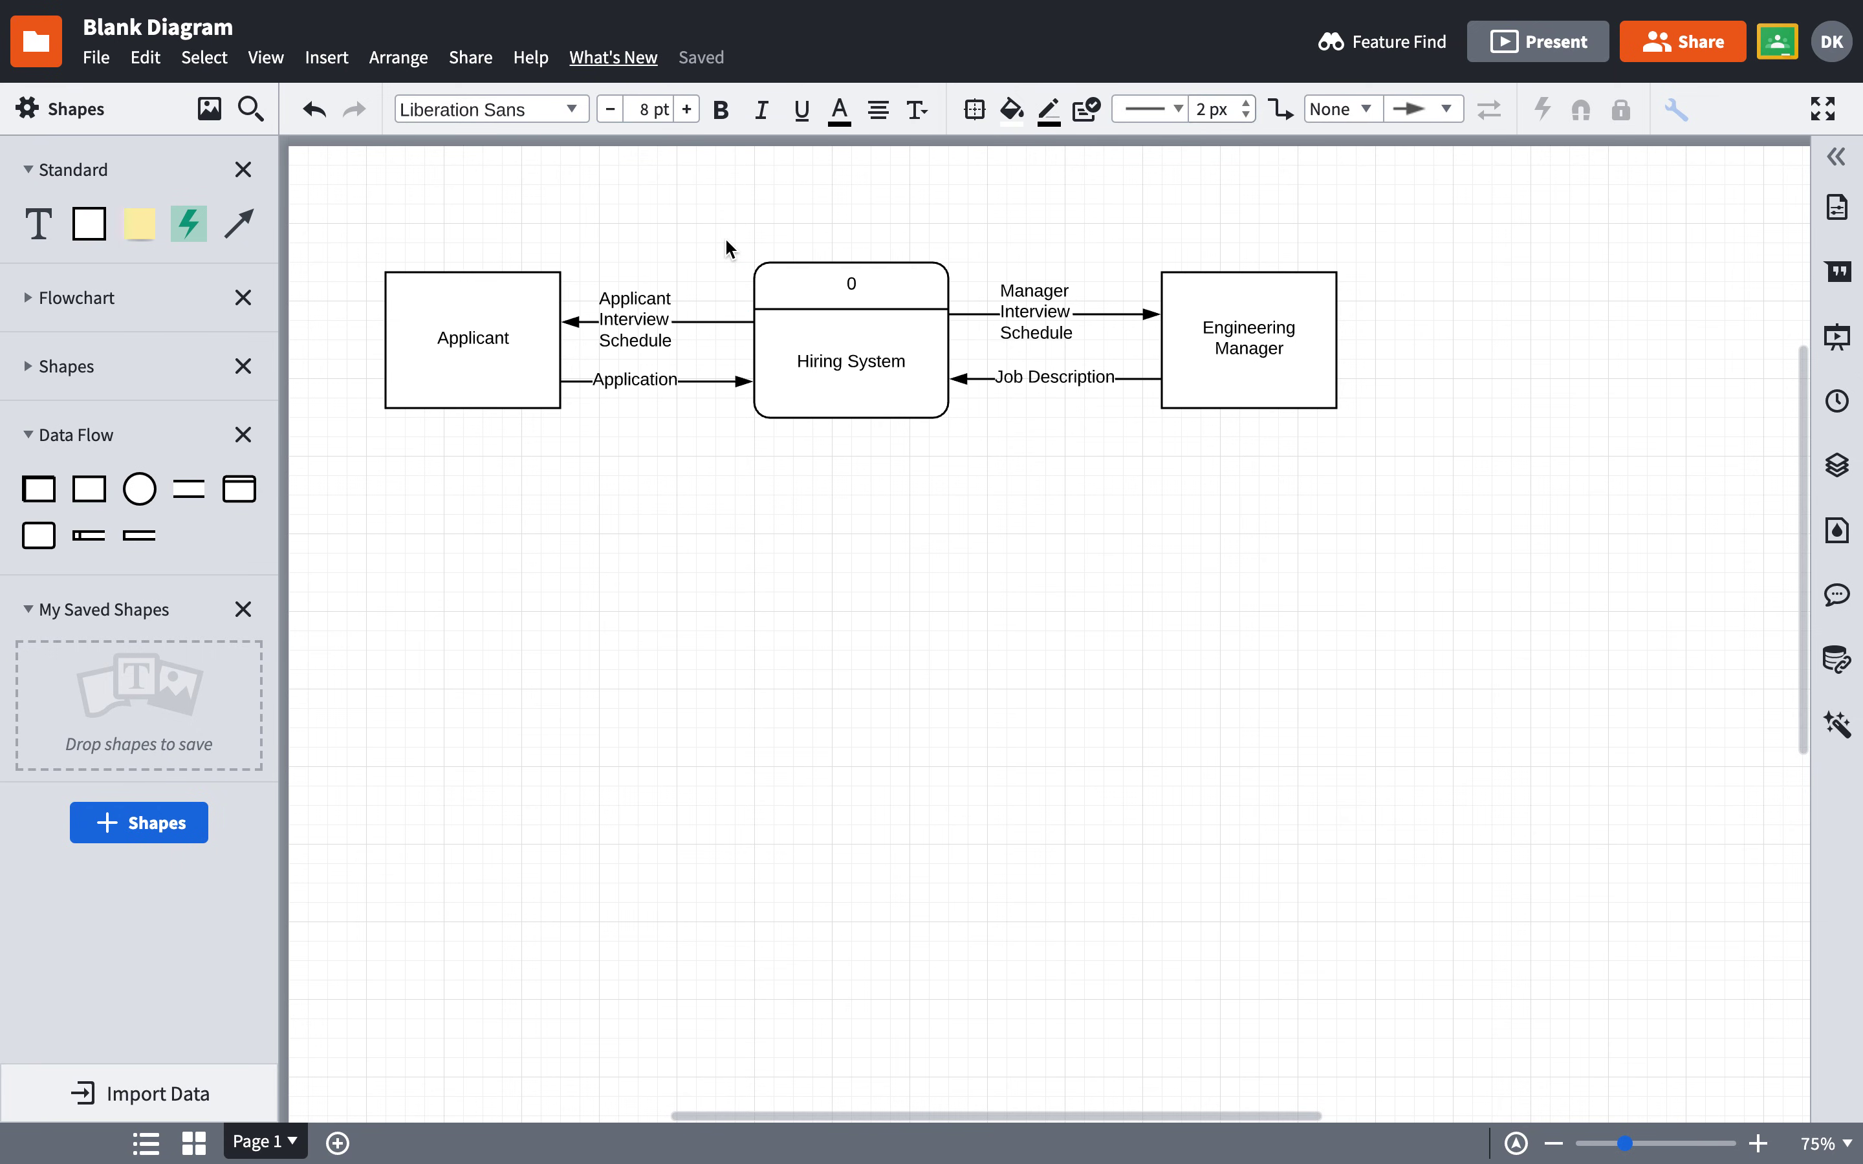